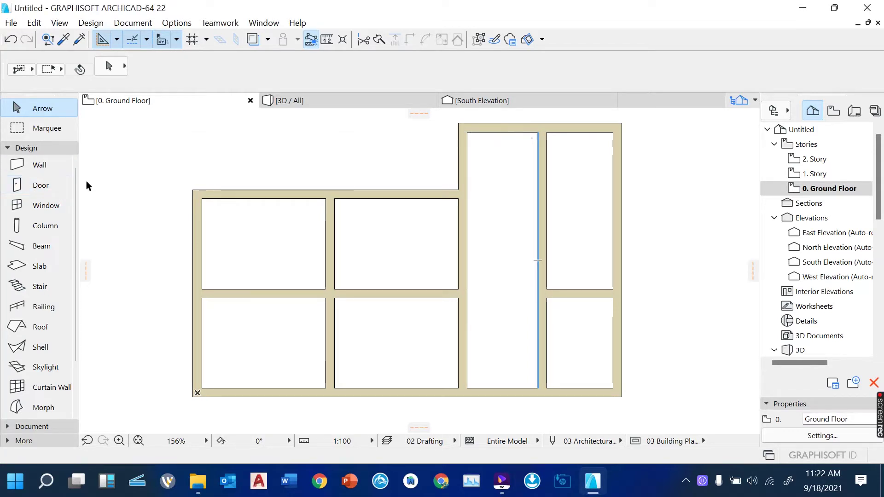
Activate the Door tool and open its default settings at the Hinged Doors 22 models.
{"action": "left_click", "coordinate": [44, 186]}
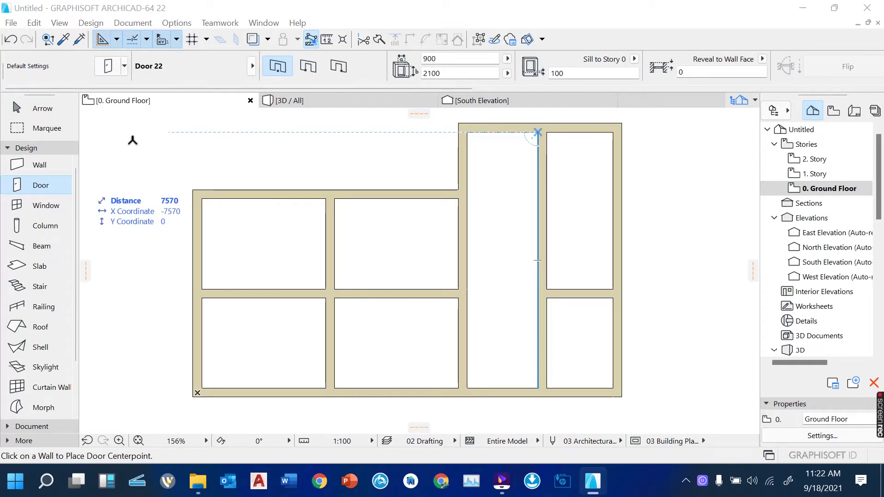
{"action": "left_click", "coordinate": [108, 69]}
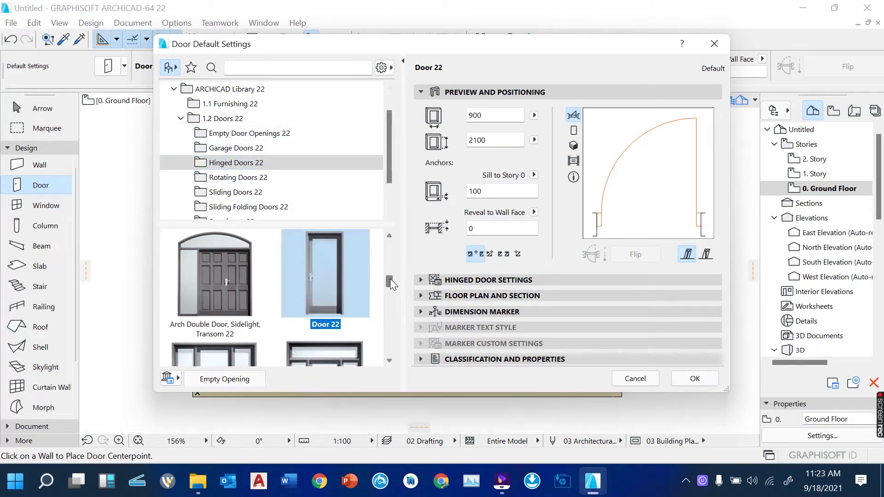
{"action": "left_click_drag", "start_coordinate": [391, 279], "coordinate": [389, 248]}
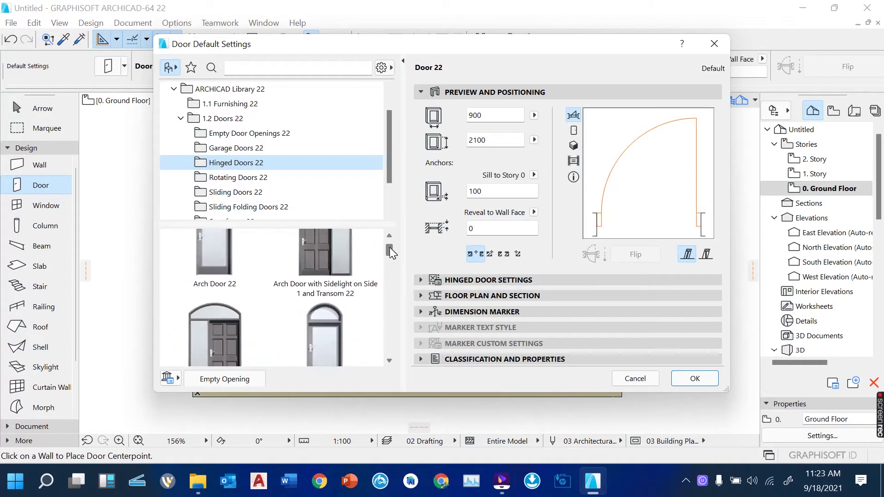
Examine the models in the Empty Door Openings 22 and Garage Doors 22 library folders.
{"action": "left_click", "coordinate": [241, 137]}
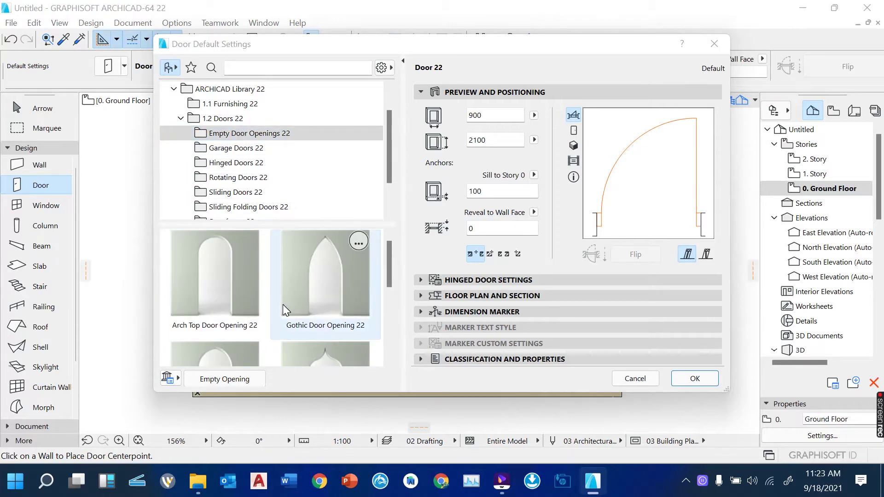
{"action": "scroll", "coordinate": [282, 305], "scroll_direction": "down", "scroll_amount": 3}
{"action": "scroll", "coordinate": [282, 305], "scroll_direction": "up", "scroll_amount": 3}
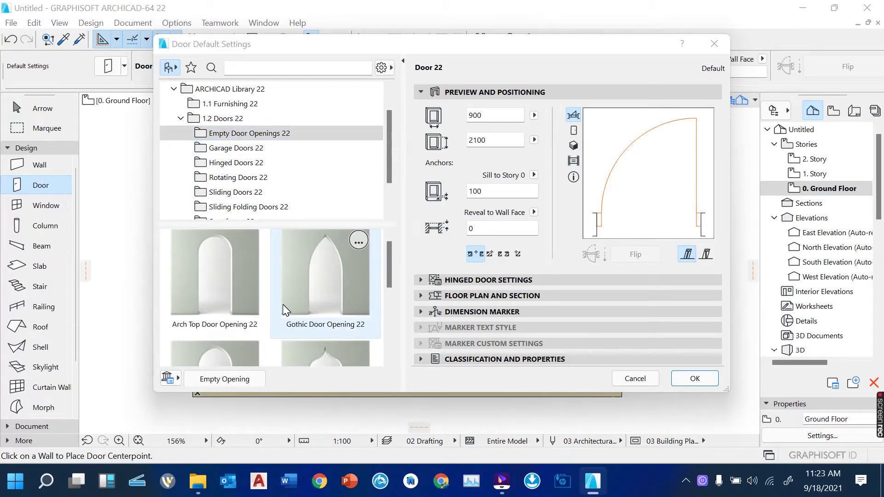
{"action": "scroll", "coordinate": [282, 304], "scroll_direction": "down", "scroll_amount": 3}
{"action": "scroll", "coordinate": [283, 304], "scroll_direction": "down", "scroll_amount": 1}
{"action": "scroll", "coordinate": [283, 305], "scroll_direction": "up", "scroll_amount": 3}
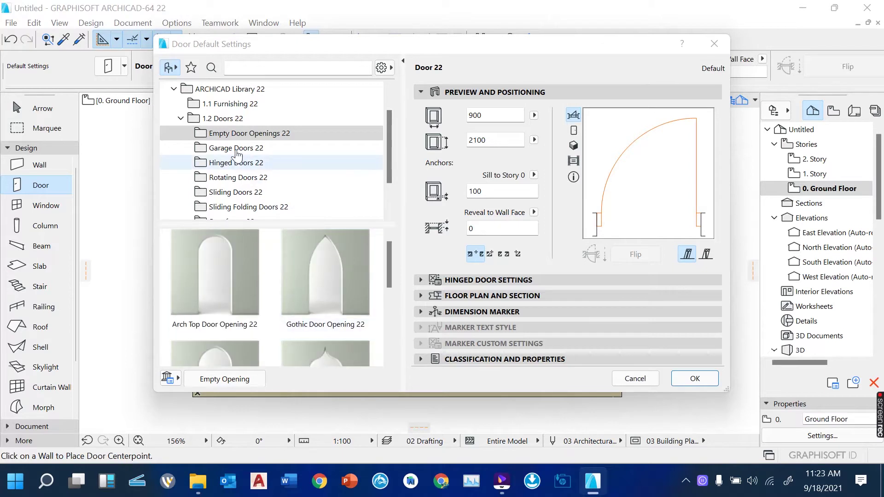
{"action": "left_click", "coordinate": [236, 149]}
{"action": "scroll", "coordinate": [292, 297], "scroll_direction": "down", "scroll_amount": 4}
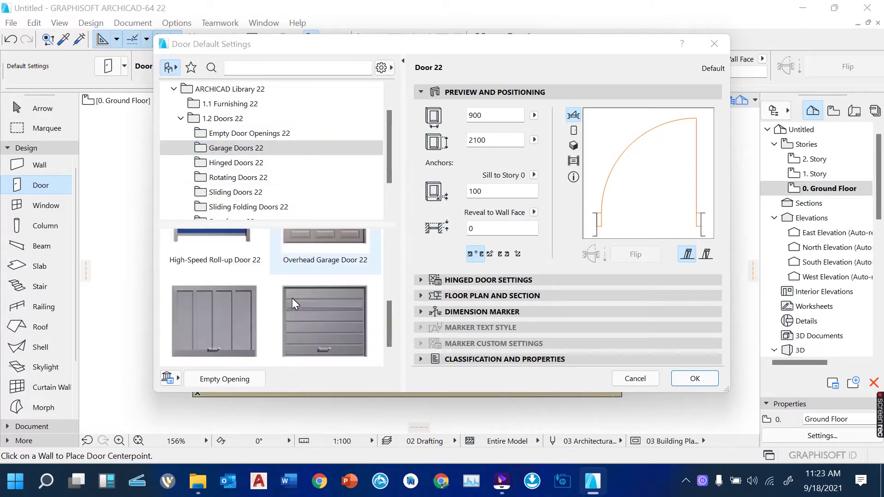
{"action": "scroll", "coordinate": [292, 298], "scroll_direction": "up", "scroll_amount": 4}
{"action": "scroll", "coordinate": [292, 298], "scroll_direction": "down", "scroll_amount": 4}
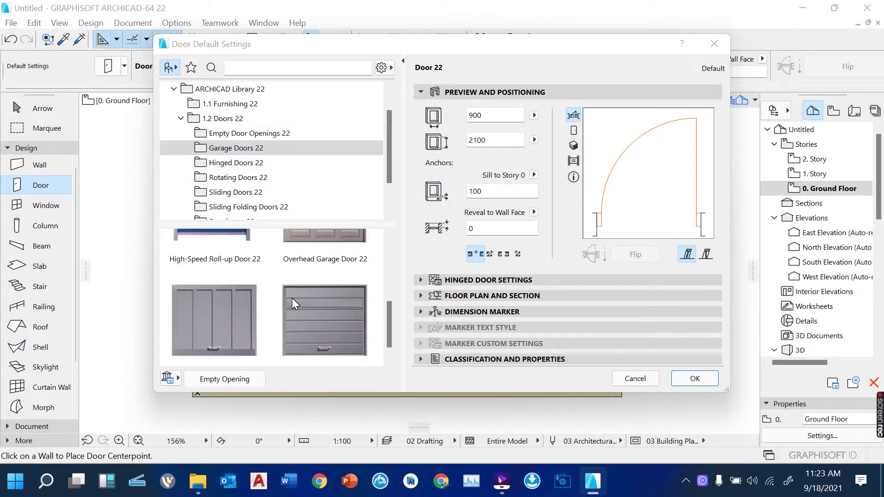
Look through the arched, single and sidelight door models in the Hinged Doors 22 library folder.
{"action": "left_click", "coordinate": [236, 165]}
{"action": "scroll", "coordinate": [292, 269], "scroll_direction": "down", "scroll_amount": 5}
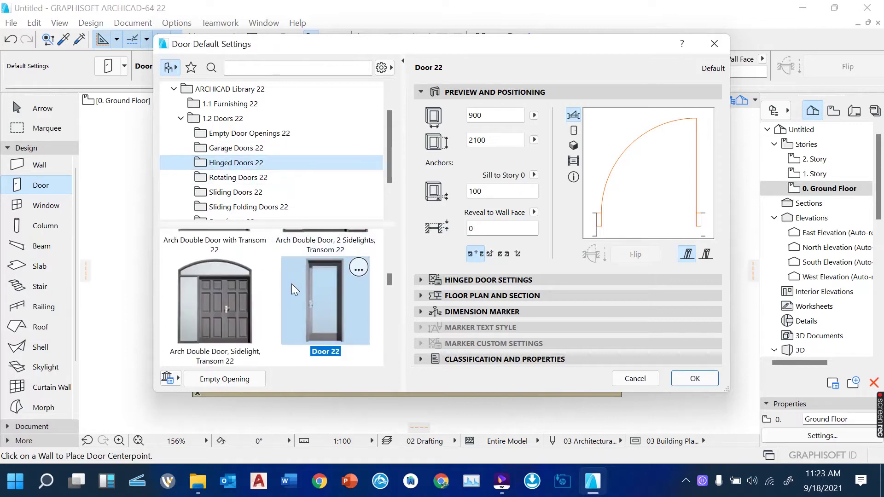
{"action": "scroll", "coordinate": [292, 284], "scroll_direction": "up", "scroll_amount": 1}
{"action": "scroll", "coordinate": [291, 284], "scroll_direction": "up", "scroll_amount": 5}
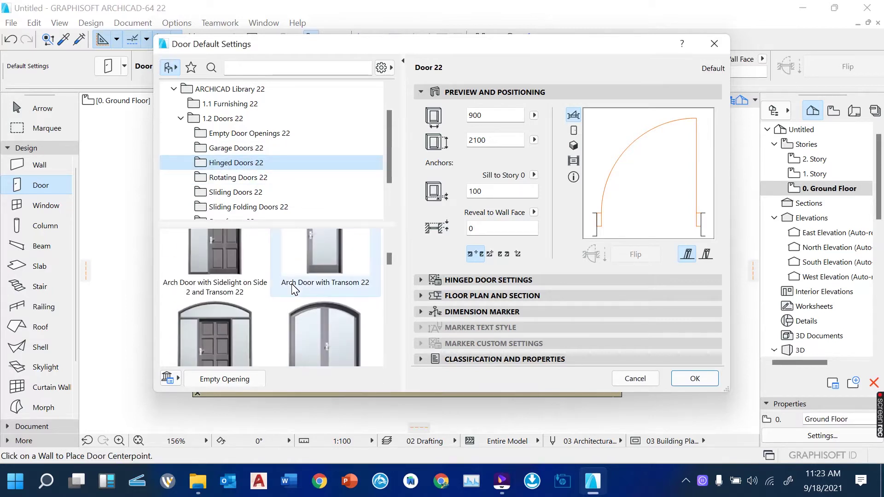
{"action": "scroll", "coordinate": [291, 288], "scroll_direction": "up", "scroll_amount": 1}
{"action": "scroll", "coordinate": [291, 287], "scroll_direction": "down", "scroll_amount": 6}
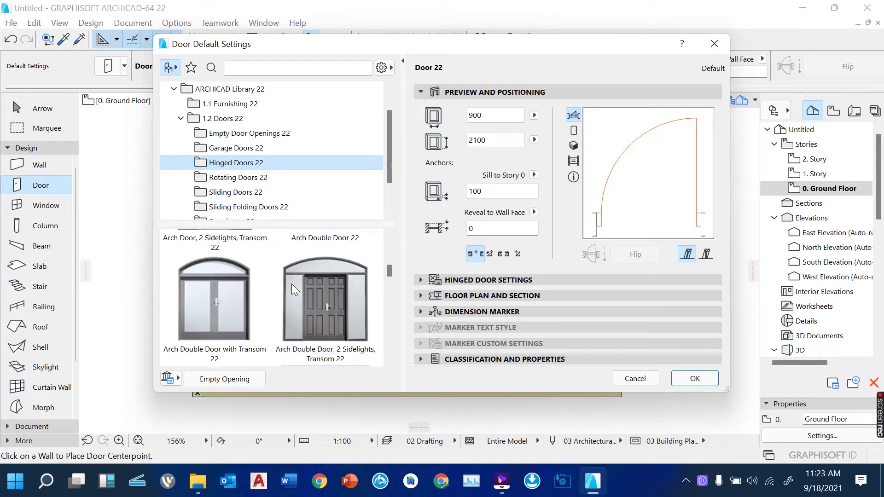
{"action": "scroll", "coordinate": [291, 283], "scroll_direction": "down", "scroll_amount": 8}
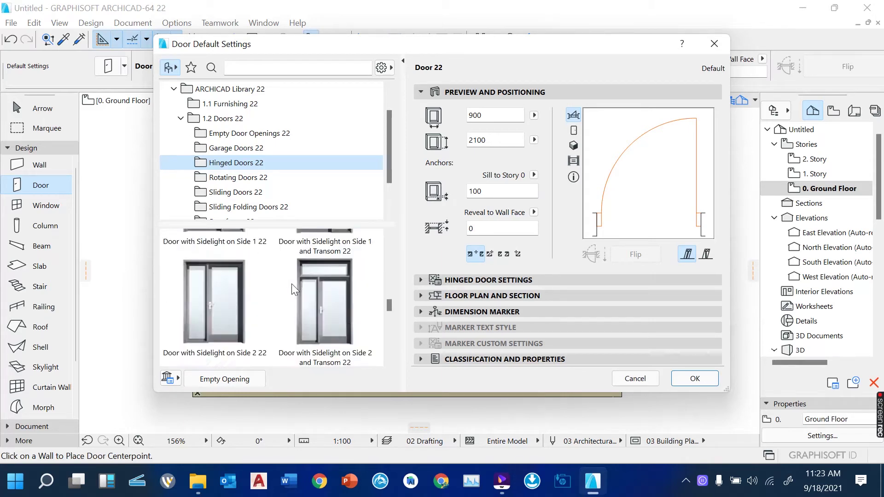
Examine the models in the Rotating Doors 22, Sliding Doors 22 and Sliding Folding Doors 22 library folders.
{"action": "left_click", "coordinate": [235, 178]}
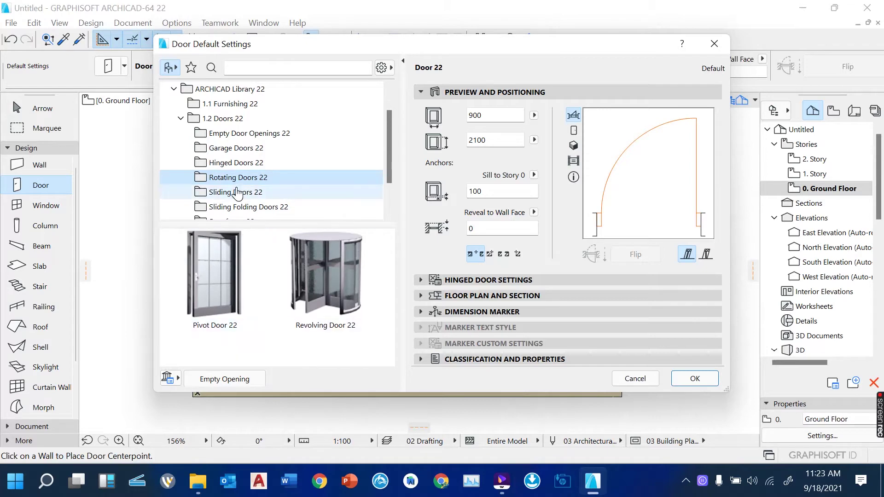
{"action": "left_click", "coordinate": [235, 192]}
{"action": "scroll", "coordinate": [281, 304], "scroll_direction": "down", "scroll_amount": 10}
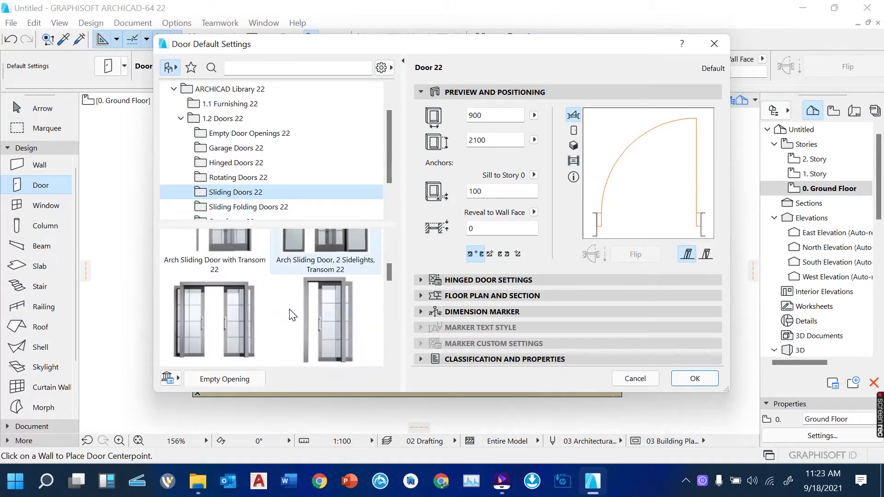
{"action": "scroll", "coordinate": [289, 308], "scroll_direction": "up", "scroll_amount": 10}
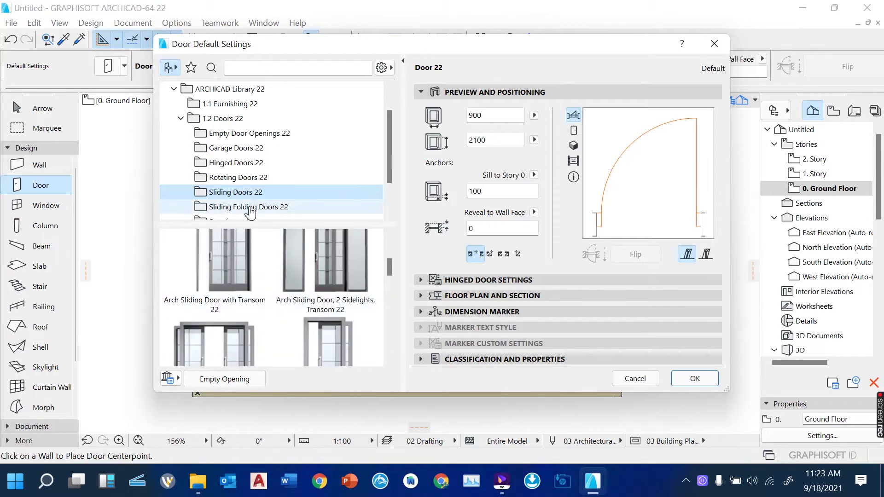
{"action": "left_click", "coordinate": [249, 208]}
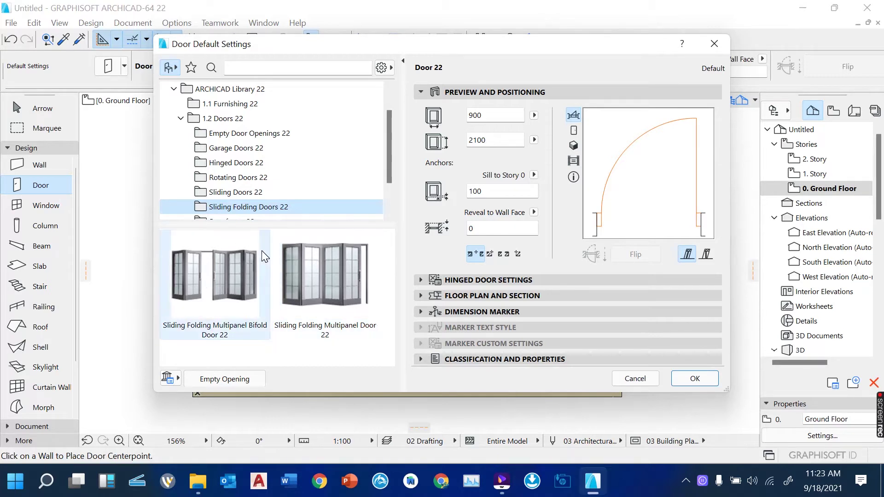
Choose Arch Double Door 22 from Hinged Doors 22 and preview it in elevation, 3D and plan.
{"action": "left_click", "coordinate": [233, 162]}
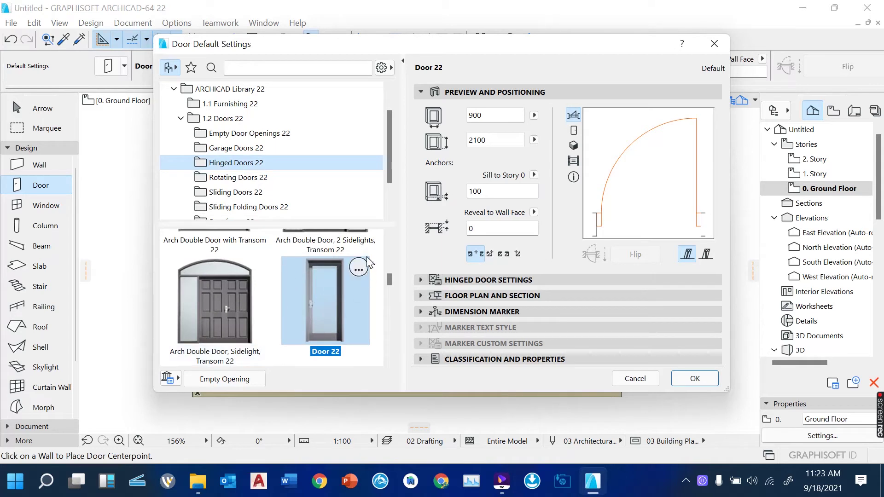
{"action": "scroll", "coordinate": [381, 306], "scroll_direction": "up", "scroll_amount": 3}
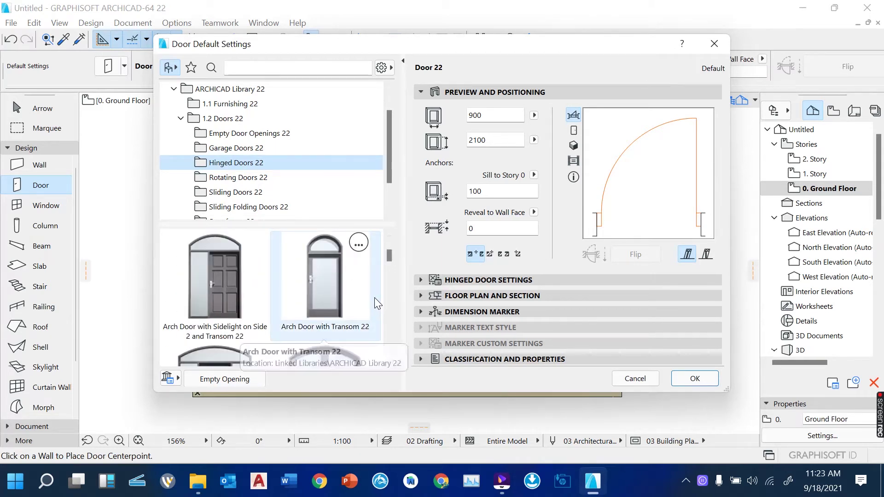
{"action": "scroll", "coordinate": [374, 297], "scroll_direction": "down", "scroll_amount": 2}
{"action": "left_click", "coordinate": [336, 295]}
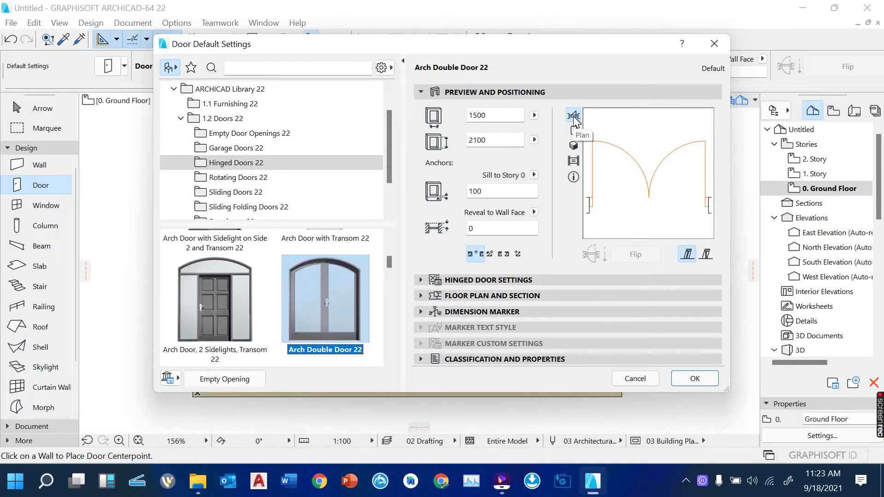
{"action": "left_click", "coordinate": [573, 131]}
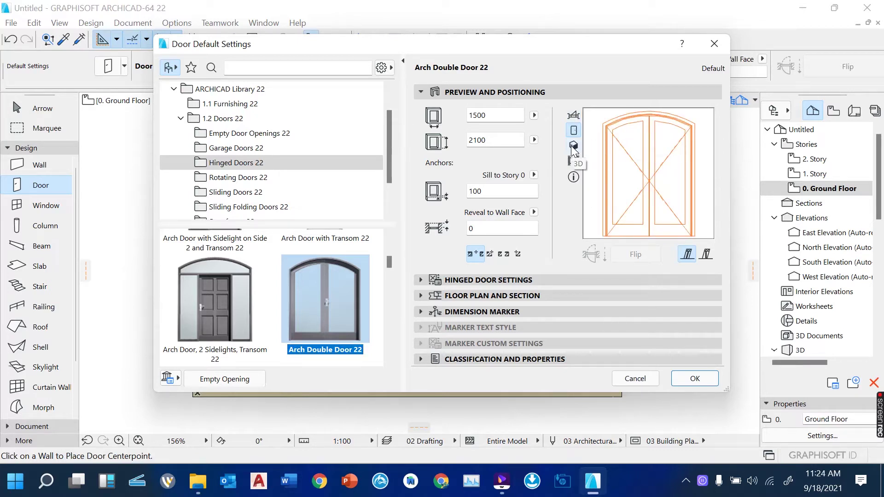
{"action": "left_click", "coordinate": [574, 147]}
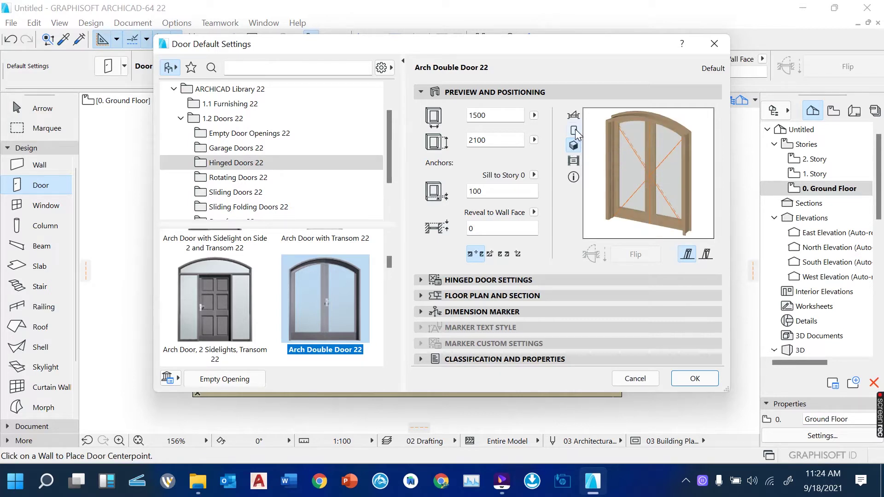
{"action": "left_click", "coordinate": [574, 116]}
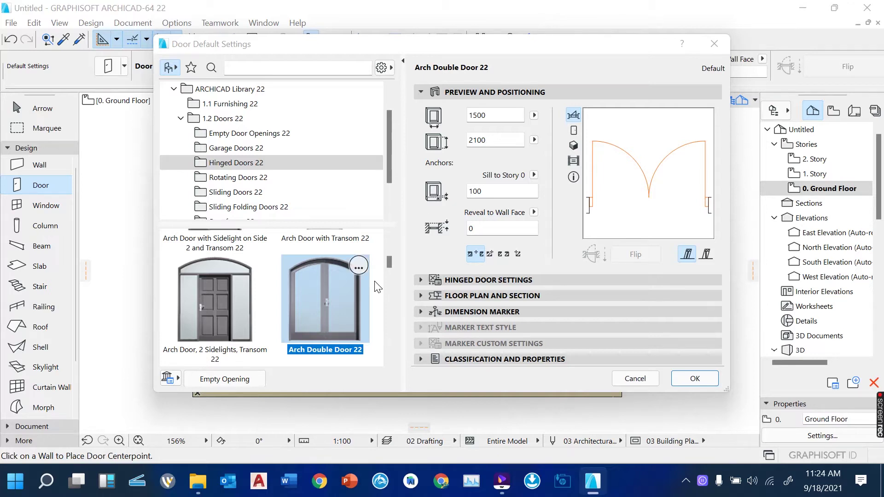
Switch the default door type to Double Door 22 from the Hinged Doors 22 folder.
{"action": "scroll", "coordinate": [353, 308], "scroll_direction": "down", "scroll_amount": 2}
{"action": "scroll", "coordinate": [350, 306], "scroll_direction": "down", "scroll_amount": 1}
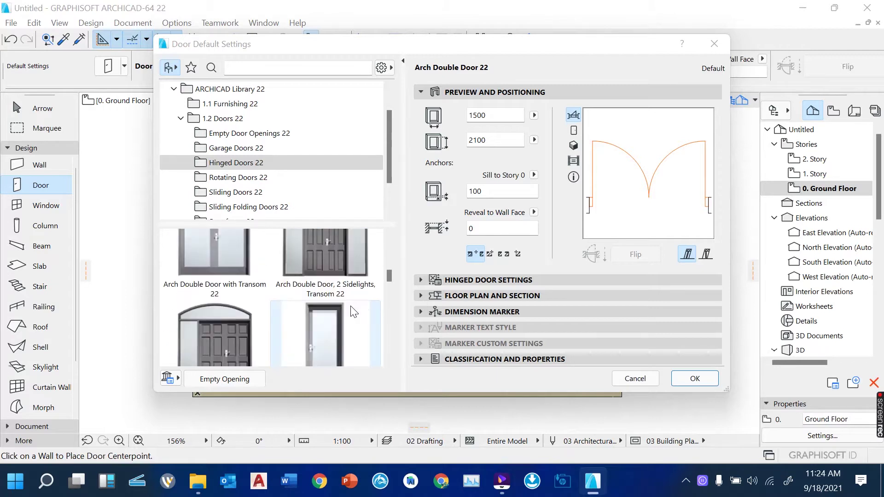
{"action": "left_click", "coordinate": [322, 321]}
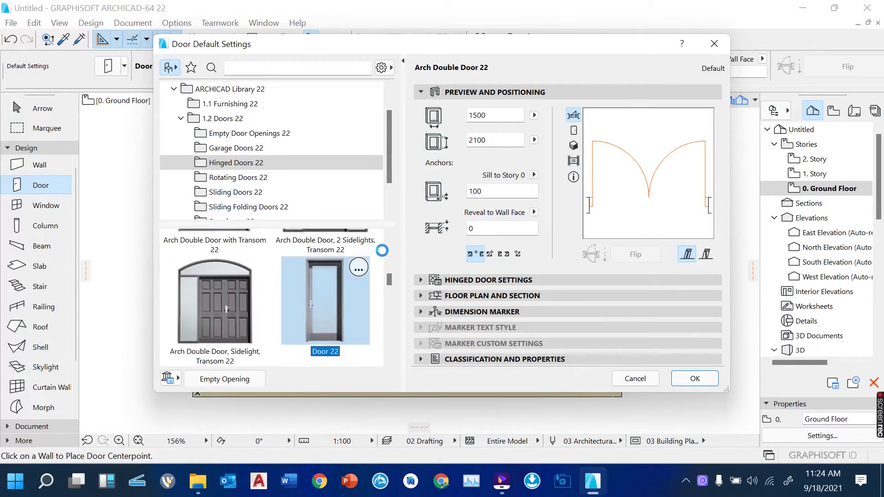
{"action": "scroll", "coordinate": [380, 258], "scroll_direction": "up", "scroll_amount": 2}
{"action": "scroll", "coordinate": [379, 267], "scroll_direction": "down", "scroll_amount": 5}
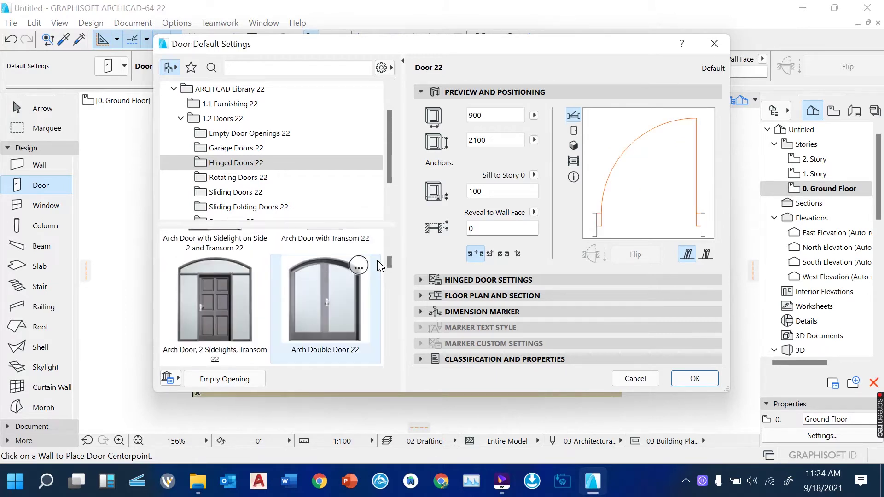
{"action": "scroll", "coordinate": [379, 266], "scroll_direction": "down", "scroll_amount": 4}
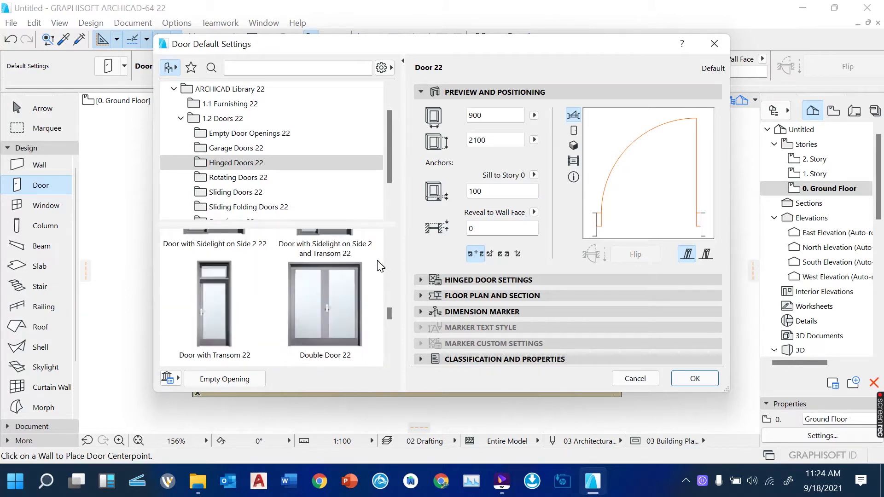
{"action": "left_click", "coordinate": [327, 300]}
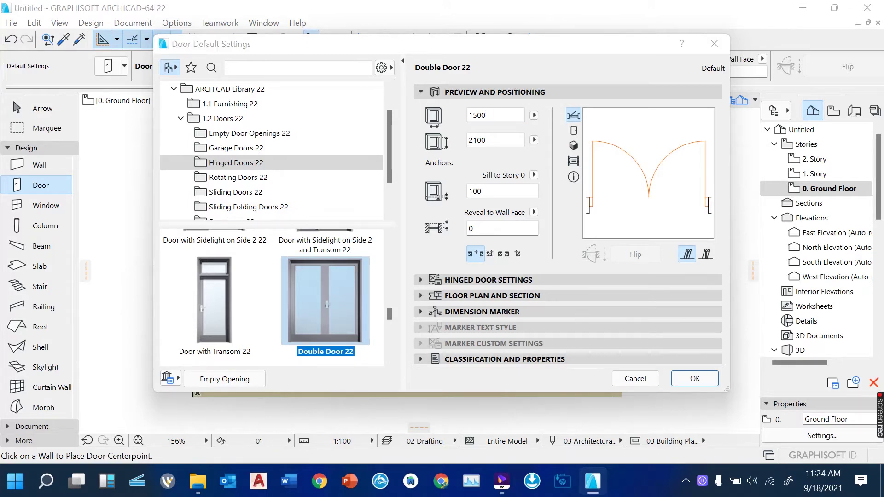
Try to set the double door's height to 340, and discard the changes to the door settings.
{"action": "left_click", "coordinate": [489, 115]}
{"action": "left_click", "coordinate": [492, 115]}
{"action": "key", "text": "BackSpace"}
{"action": "left_click", "coordinate": [490, 142]}
{"action": "key", "text": "Return"}
{"action": "key", "text": "Return"}
{"action": "key", "text": "Return"}
{"action": "key", "text": "Return"}
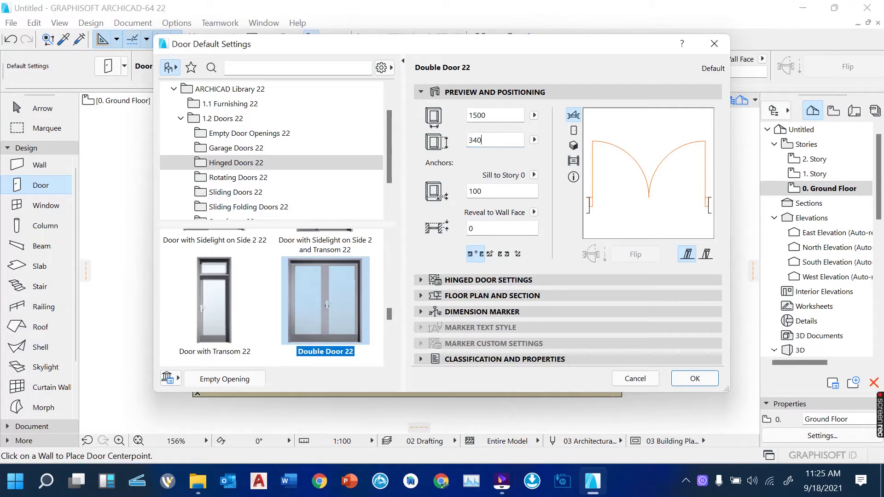
{"action": "key", "text": "Return"}
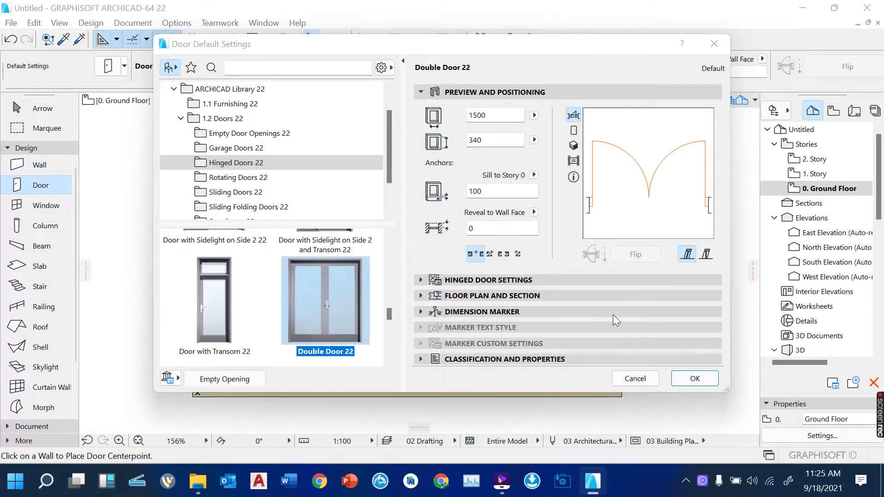
{"action": "left_click", "coordinate": [635, 378]}
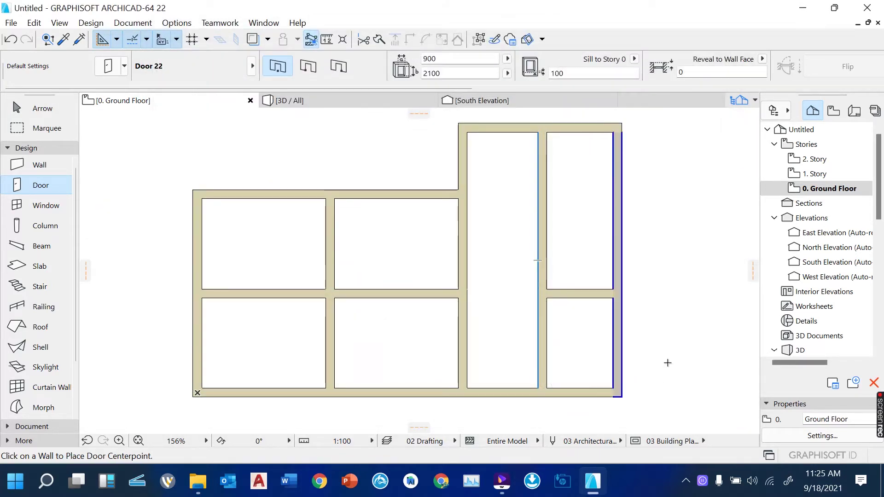
Reopen the door default settings, choose Double Door 22 from Hinged Doors 22 and review its hinged door settings.
{"action": "left_click", "coordinate": [110, 67]}
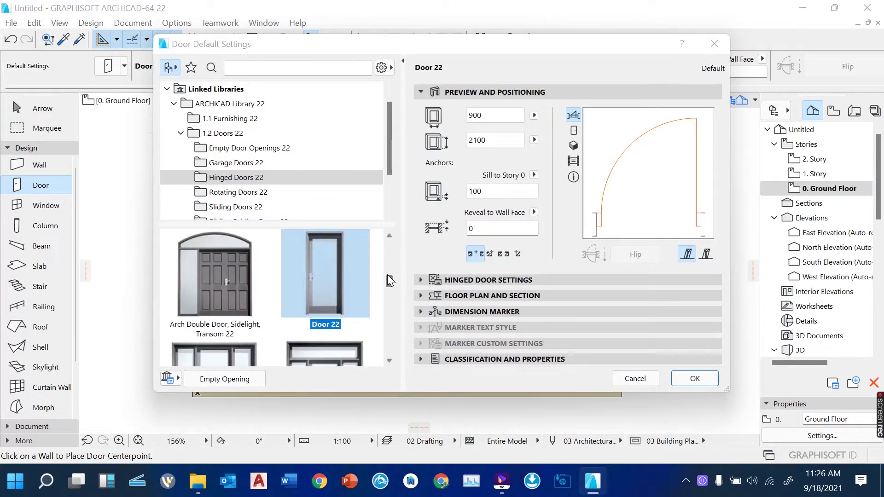
{"action": "scroll", "coordinate": [388, 275], "scroll_direction": "up", "scroll_amount": 2}
{"action": "scroll", "coordinate": [364, 308], "scroll_direction": "down", "scroll_amount": 5}
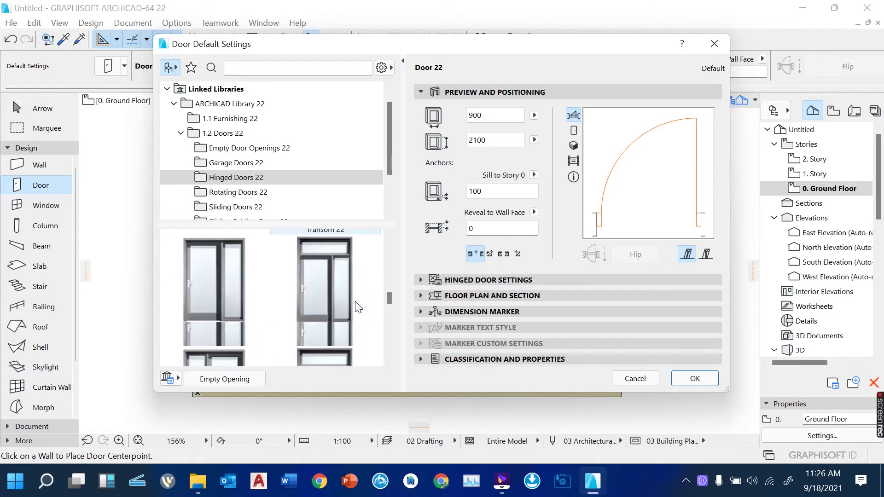
{"action": "left_click", "coordinate": [330, 309]}
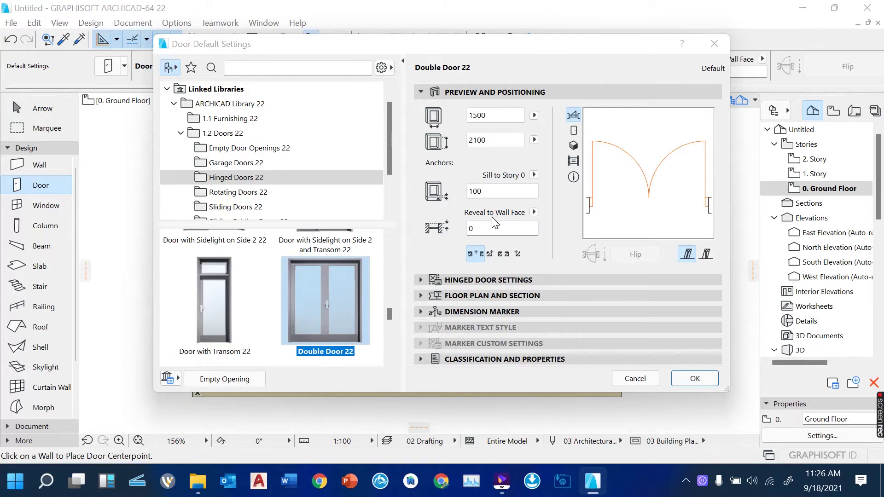
{"action": "left_click", "coordinate": [419, 281]}
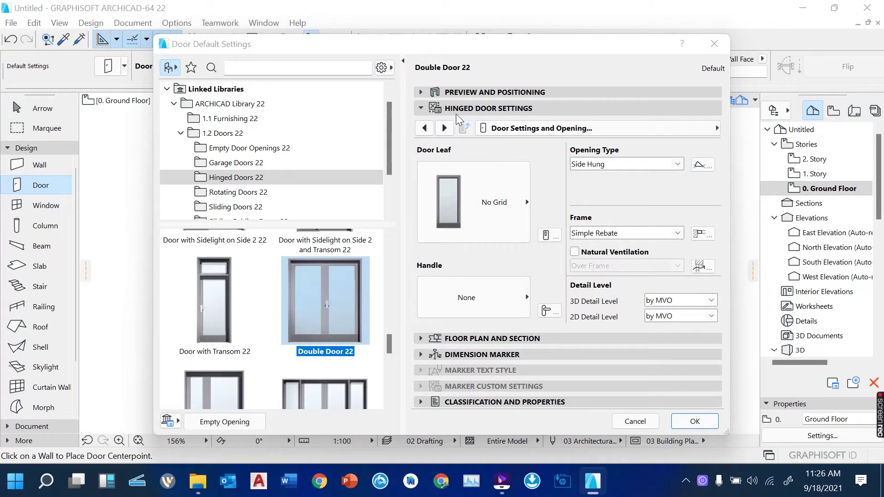
{"action": "left_click", "coordinate": [421, 107]}
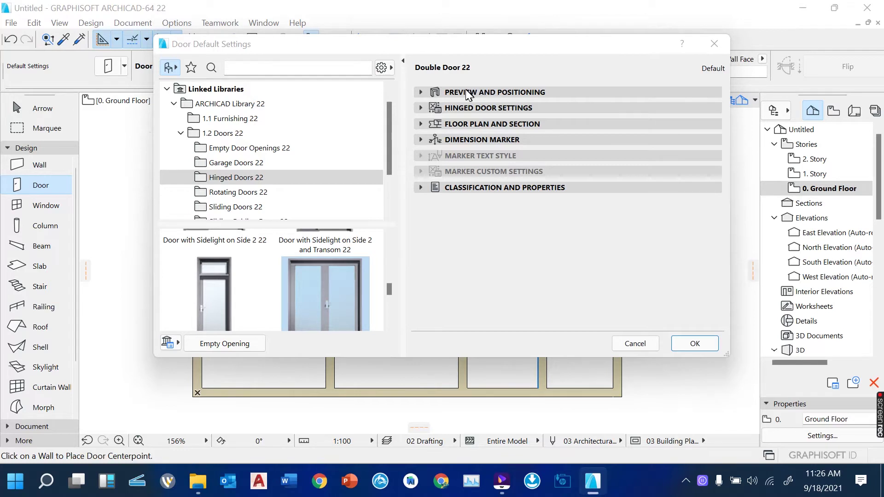
Set the door leaf of Double Door 22 to Style 20 in the hinged door settings.
{"action": "left_click", "coordinate": [420, 92]}
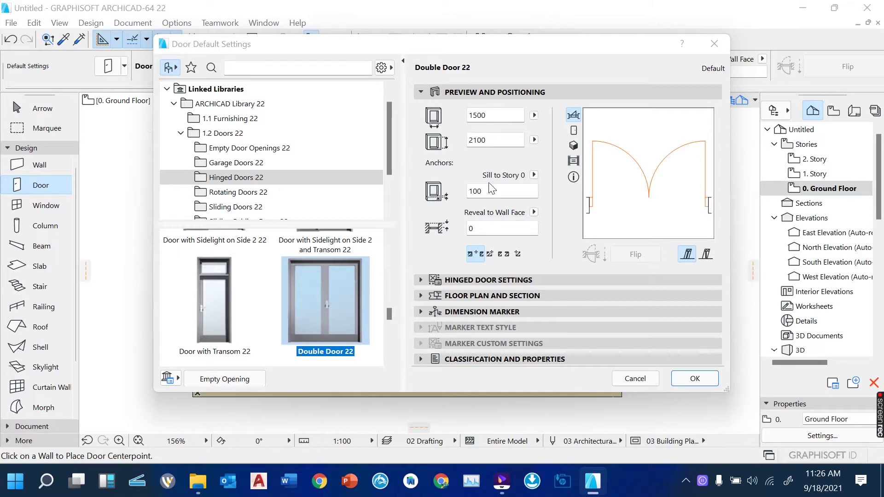
{"action": "left_click", "coordinate": [421, 92]}
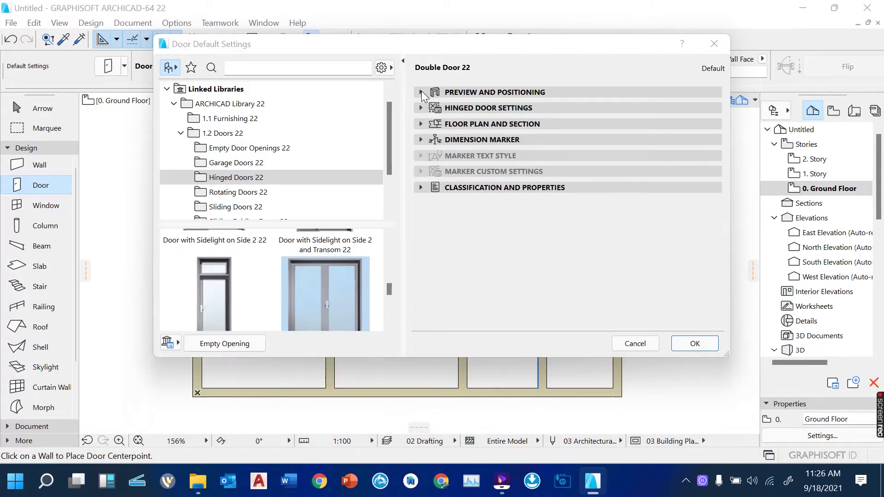
{"action": "left_click", "coordinate": [419, 108]}
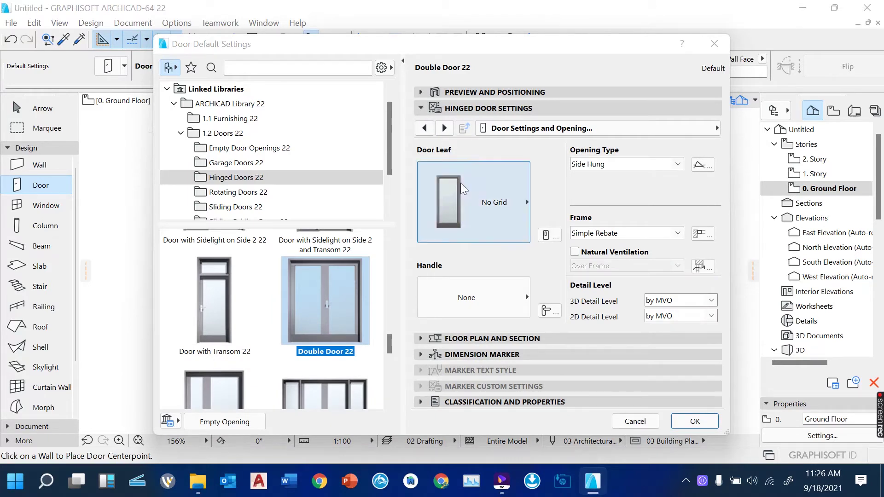
{"action": "left_click", "coordinate": [526, 203]}
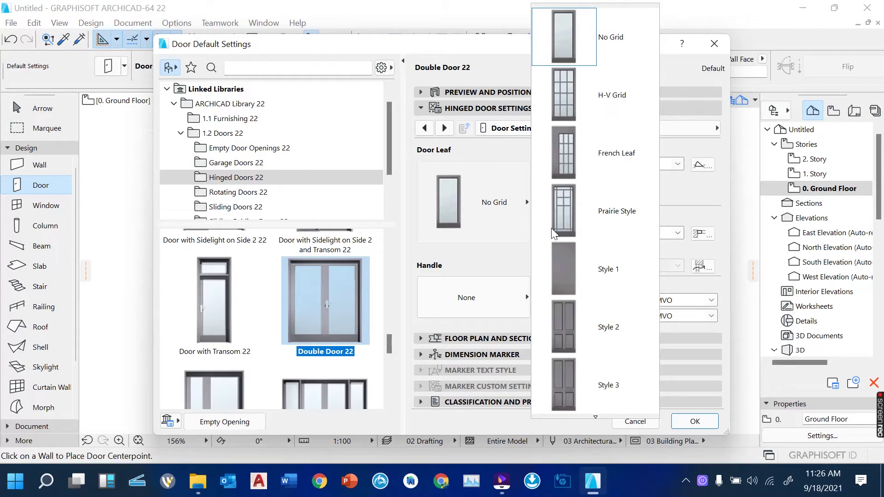
{"action": "scroll", "coordinate": [599, 244], "scroll_direction": "down", "scroll_amount": 7}
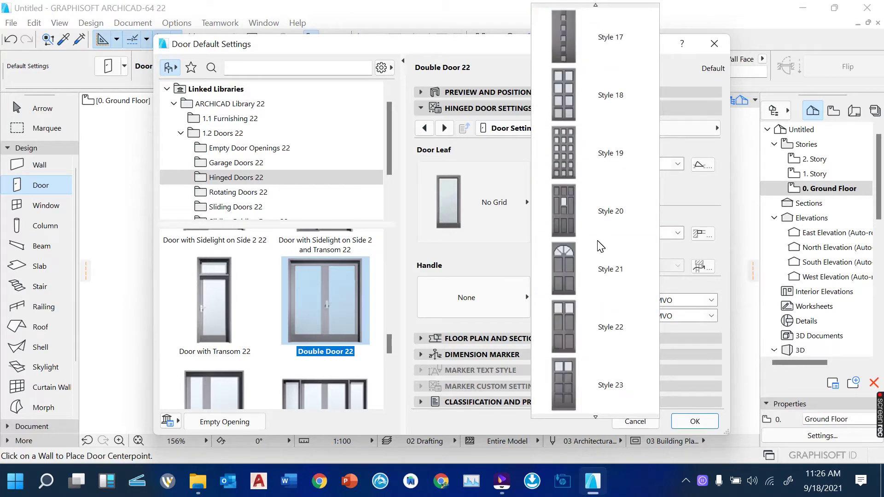
{"action": "scroll", "coordinate": [601, 247], "scroll_direction": "down", "scroll_amount": 10}
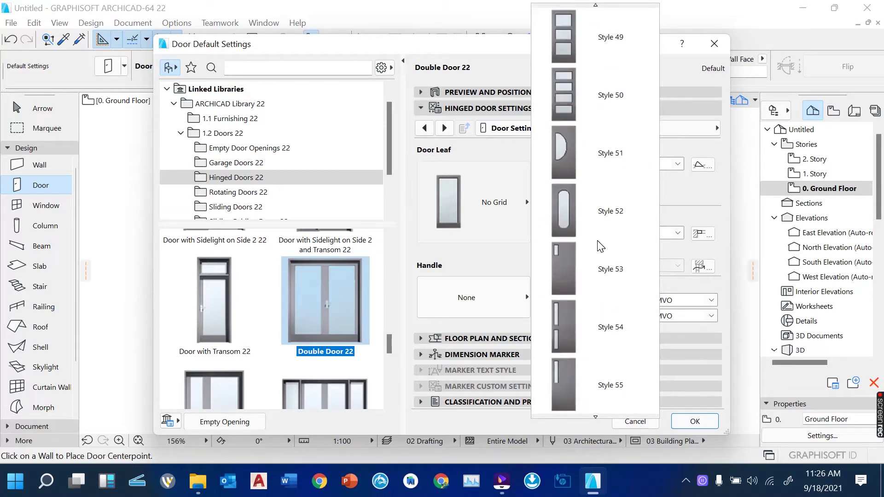
{"action": "scroll", "coordinate": [601, 247], "scroll_direction": "down", "scroll_amount": 3}
{"action": "scroll", "coordinate": [600, 246], "scroll_direction": "up", "scroll_amount": 6}
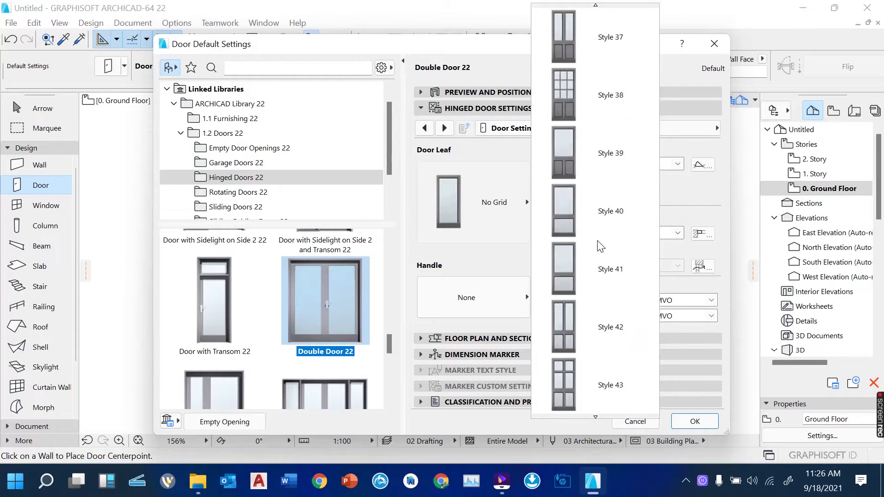
{"action": "scroll", "coordinate": [601, 246], "scroll_direction": "up", "scroll_amount": 7}
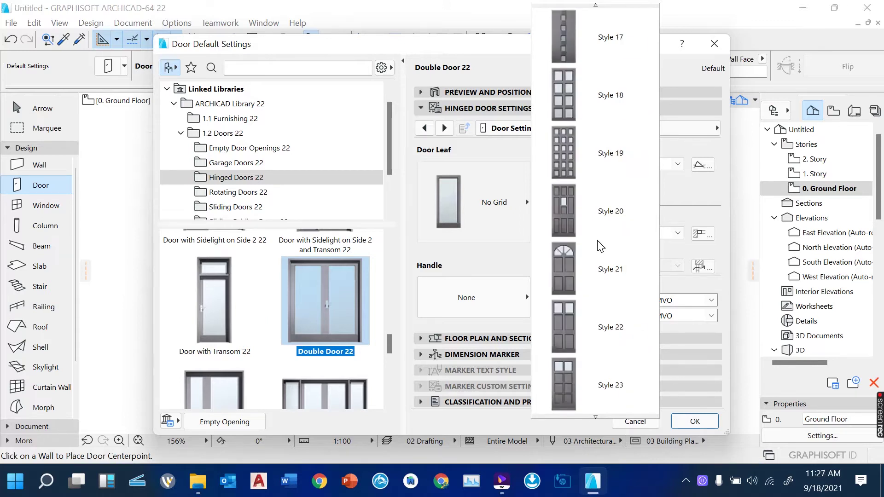
{"action": "scroll", "coordinate": [600, 246], "scroll_direction": "up", "scroll_amount": 2}
{"action": "scroll", "coordinate": [601, 247], "scroll_direction": "down", "scroll_amount": 3}
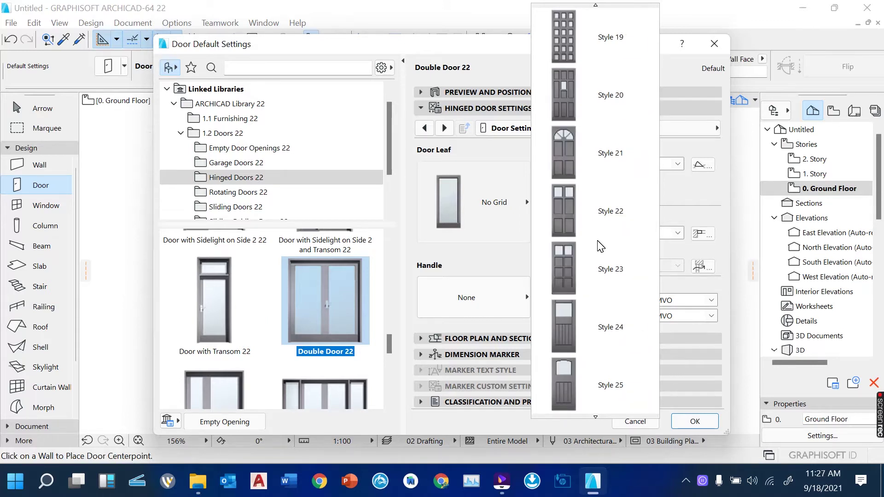
{"action": "scroll", "coordinate": [601, 246], "scroll_direction": "down", "scroll_amount": 3}
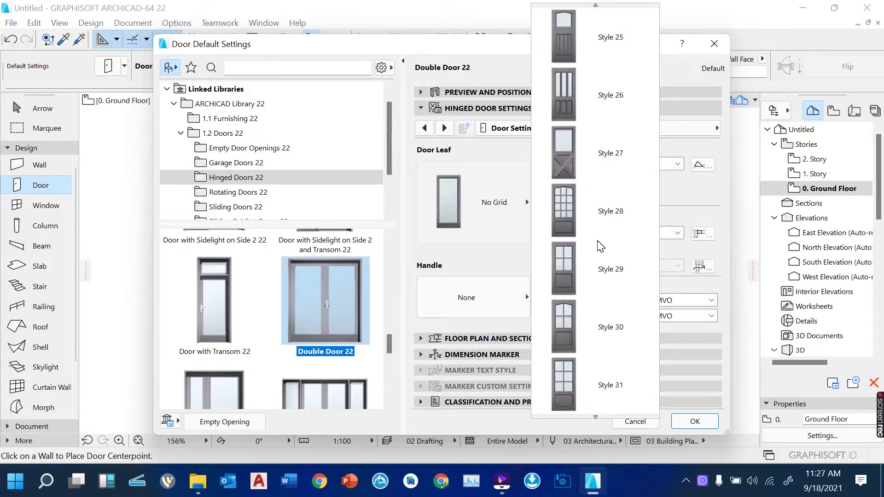
{"action": "scroll", "coordinate": [601, 247], "scroll_direction": "down", "scroll_amount": 1}
{"action": "scroll", "coordinate": [601, 246], "scroll_direction": "up", "scroll_amount": 2}
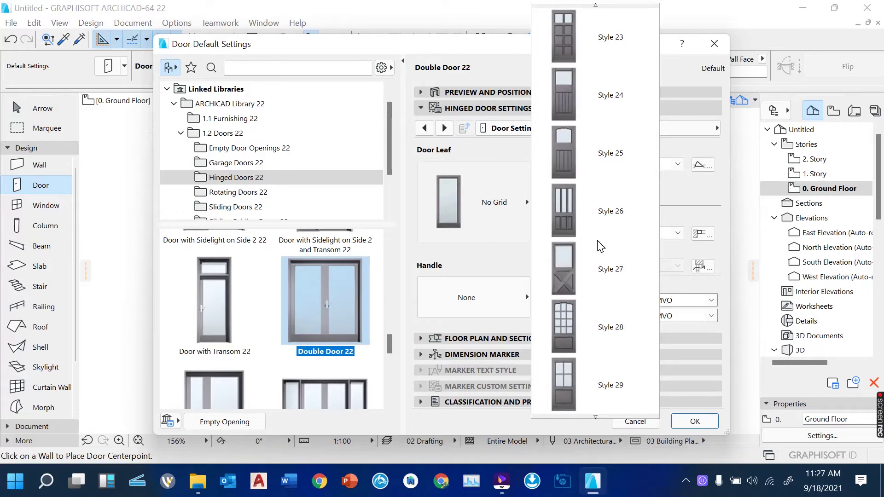
{"action": "scroll", "coordinate": [600, 246], "scroll_direction": "up", "scroll_amount": 3}
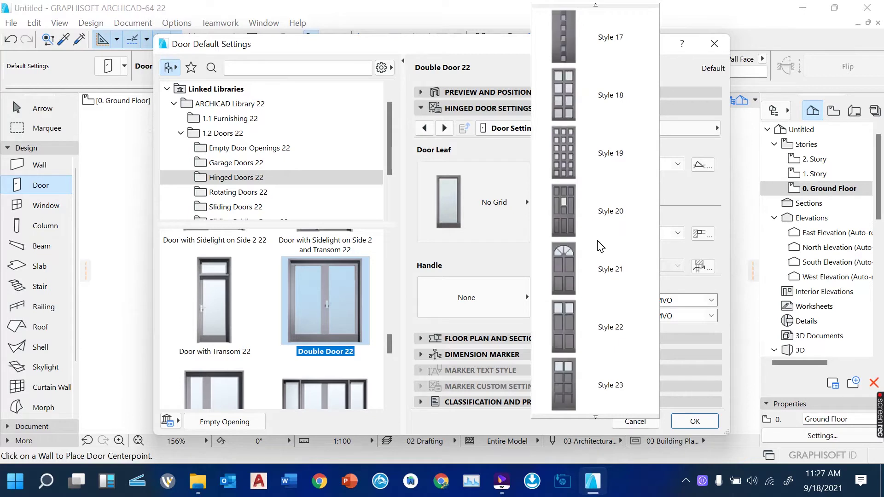
{"action": "left_click", "coordinate": [607, 208]}
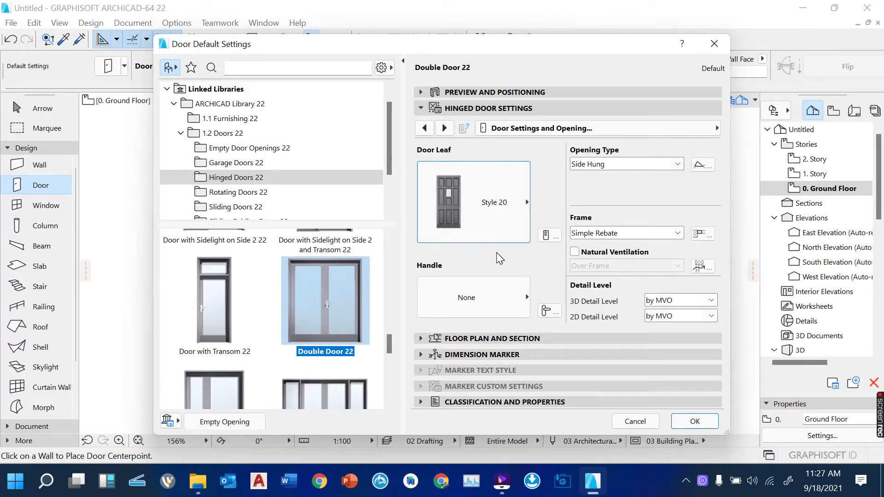
Set the double door's handle to Knob 2 and apply the door default settings.
{"action": "left_click", "coordinate": [527, 298]}
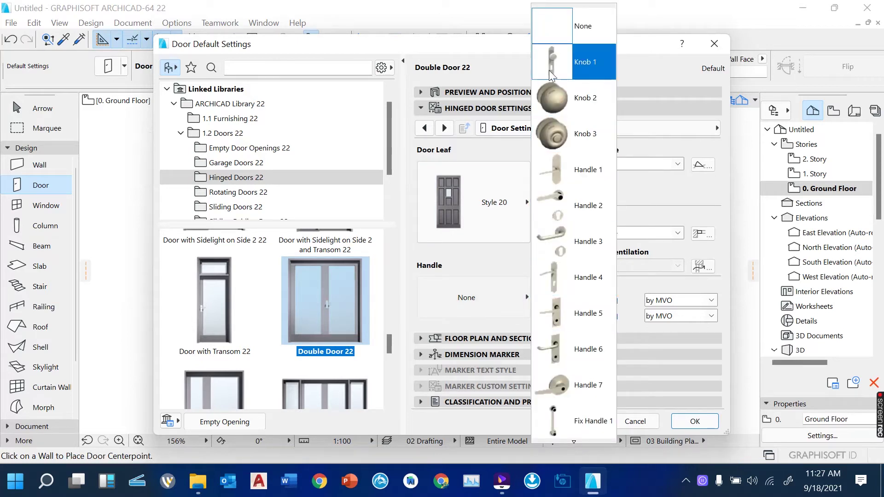
{"action": "scroll", "coordinate": [573, 295], "scroll_direction": "down", "scroll_amount": 3}
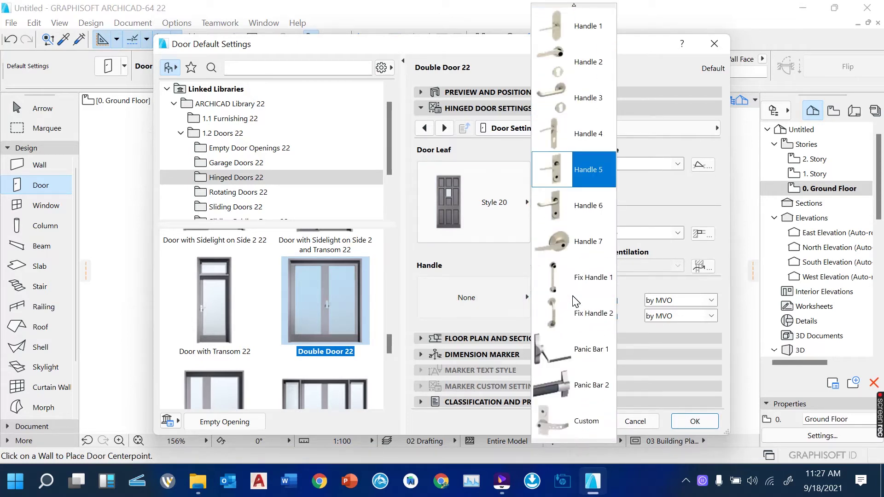
{"action": "scroll", "coordinate": [581, 343], "scroll_direction": "up", "scroll_amount": 3}
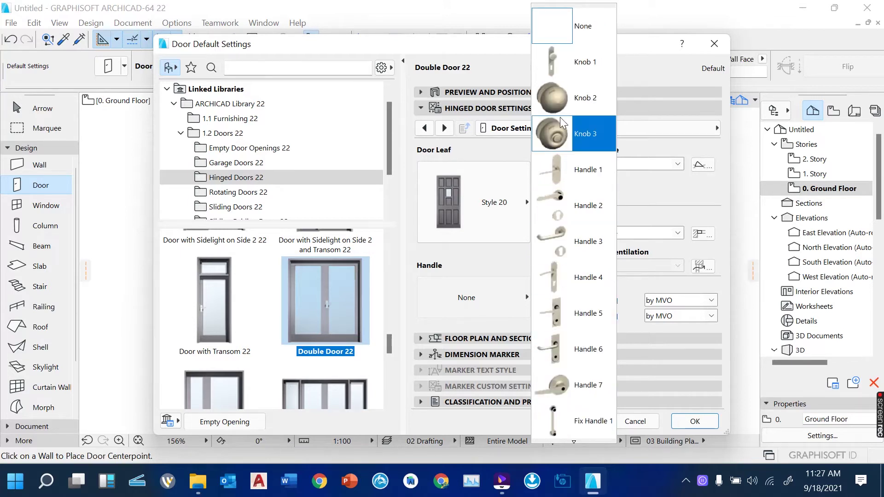
{"action": "left_click", "coordinate": [574, 105]}
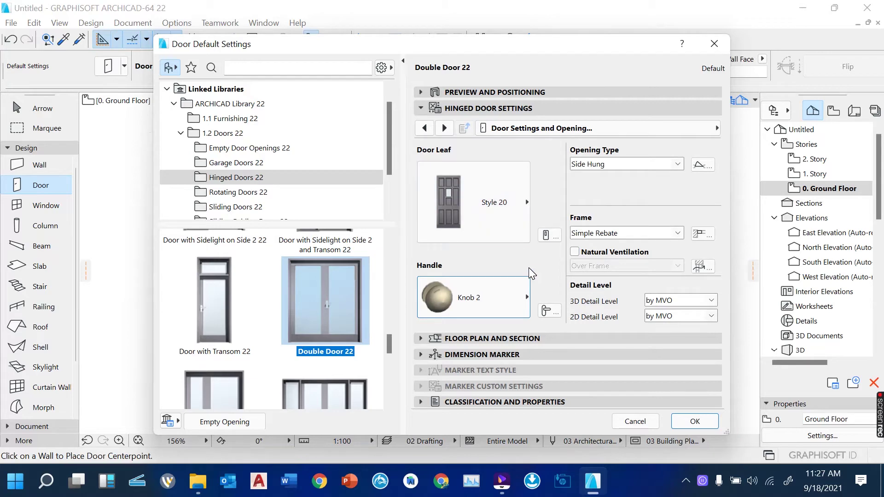
{"action": "left_click", "coordinate": [695, 421]}
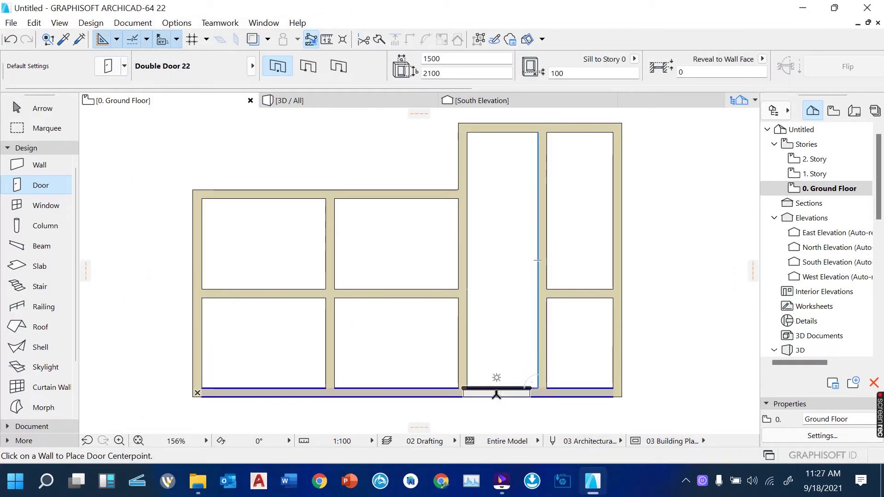
Place the double door centred in the lower exterior wall of the long corridor, with both leaves opening outward.
{"action": "scroll", "coordinate": [539, 359], "scroll_direction": "down", "scroll_amount": 2}
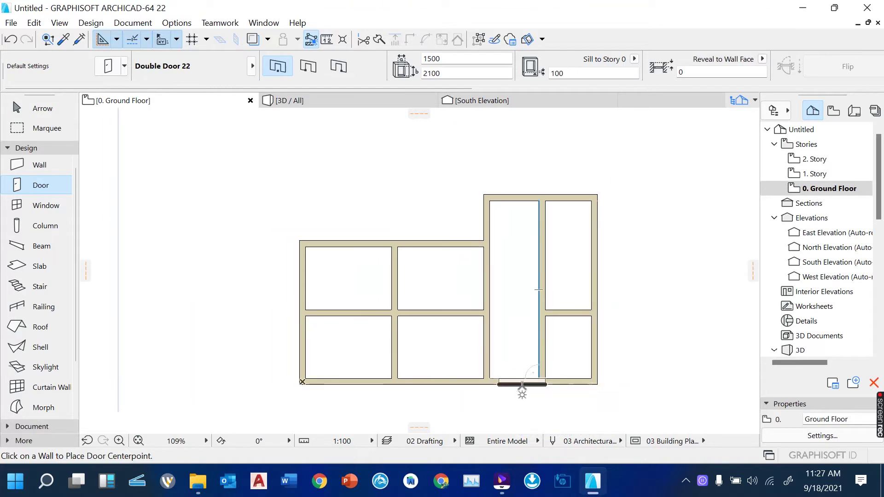
{"action": "scroll", "coordinate": [523, 386], "scroll_direction": "up", "scroll_amount": 6}
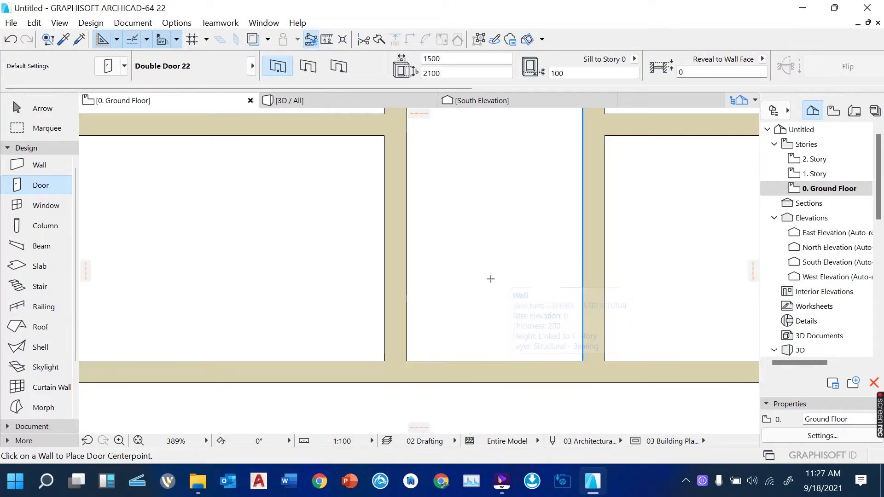
{"action": "left_click", "coordinate": [497, 373]}
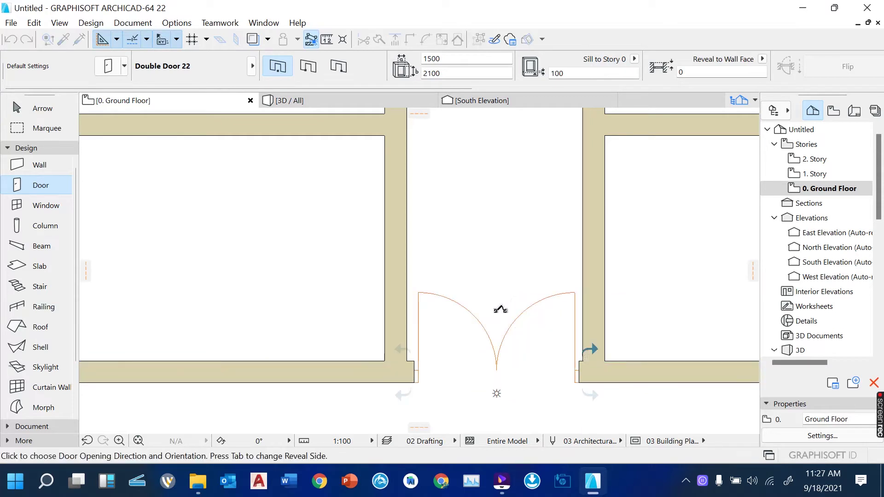
{"action": "scroll", "coordinate": [502, 318], "scroll_direction": "down", "scroll_amount": 2}
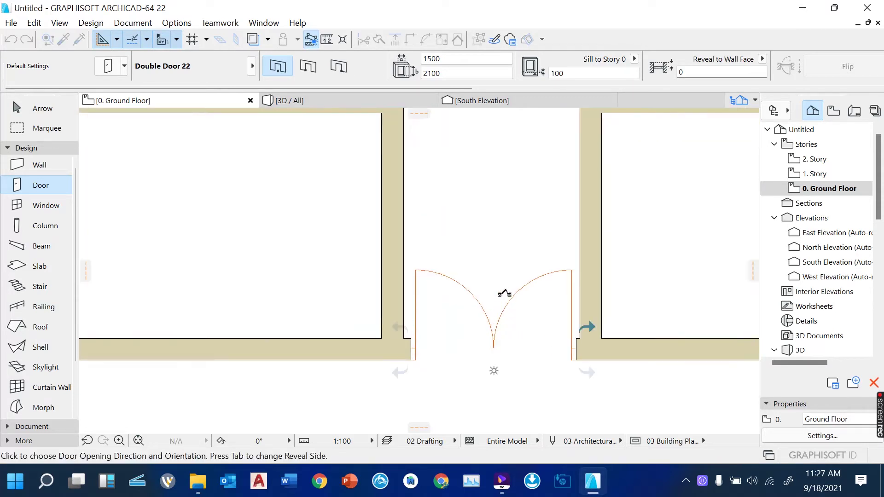
{"action": "scroll", "coordinate": [502, 290], "scroll_direction": "down", "scroll_amount": 2}
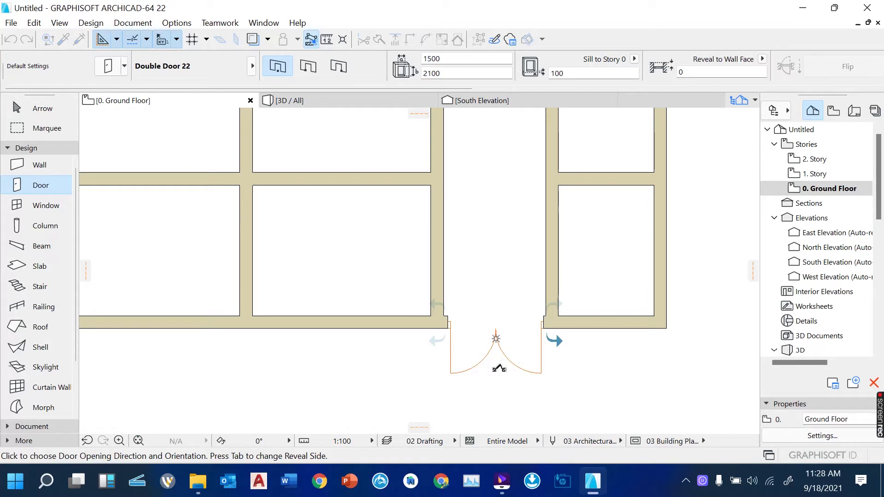
{"action": "left_click", "coordinate": [502, 366]}
Reopen the door default settings and choose the single-leaf Door 22 from the Hinged Doors 22 folder.
{"action": "scroll", "coordinate": [505, 365], "scroll_direction": "down", "scroll_amount": 4}
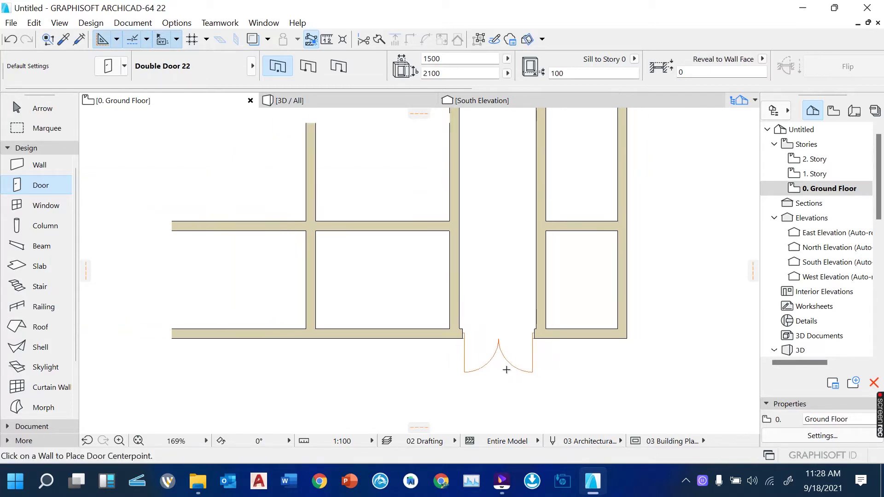
{"action": "scroll", "coordinate": [498, 326], "scroll_direction": "up", "scroll_amount": 3}
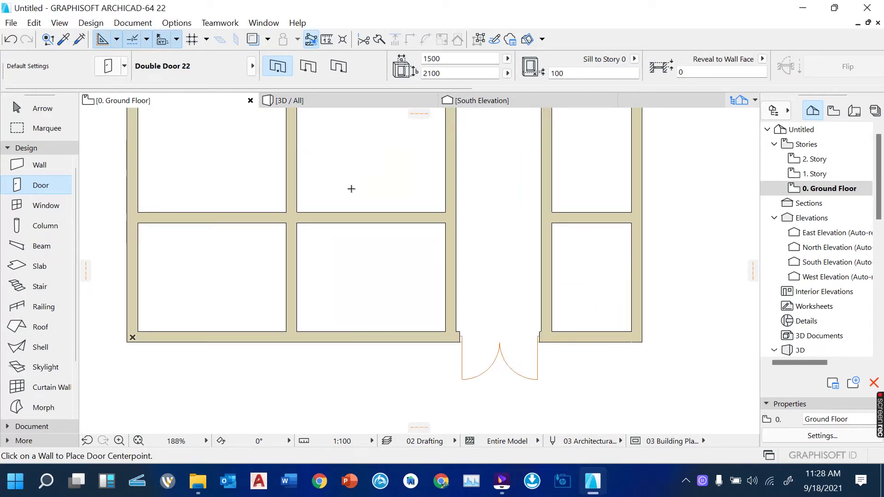
{"action": "scroll", "coordinate": [470, 276], "scroll_direction": "down", "scroll_amount": 2}
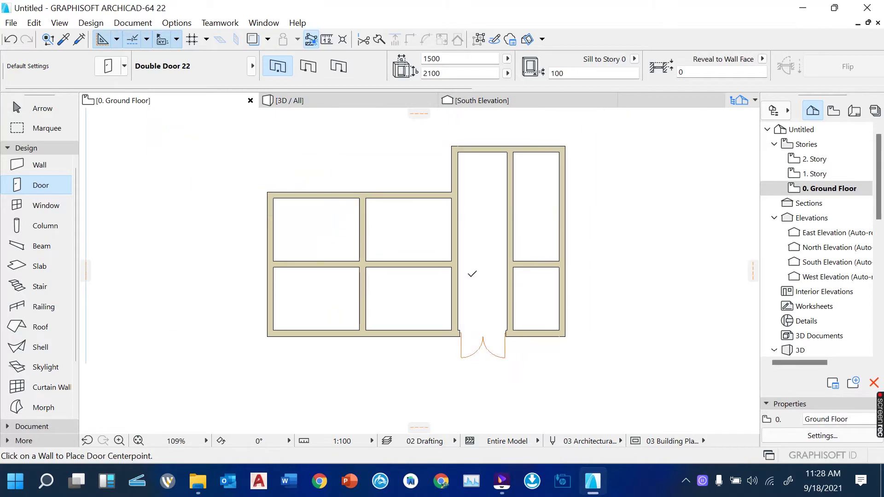
{"action": "scroll", "coordinate": [467, 273], "scroll_direction": "up", "scroll_amount": 2}
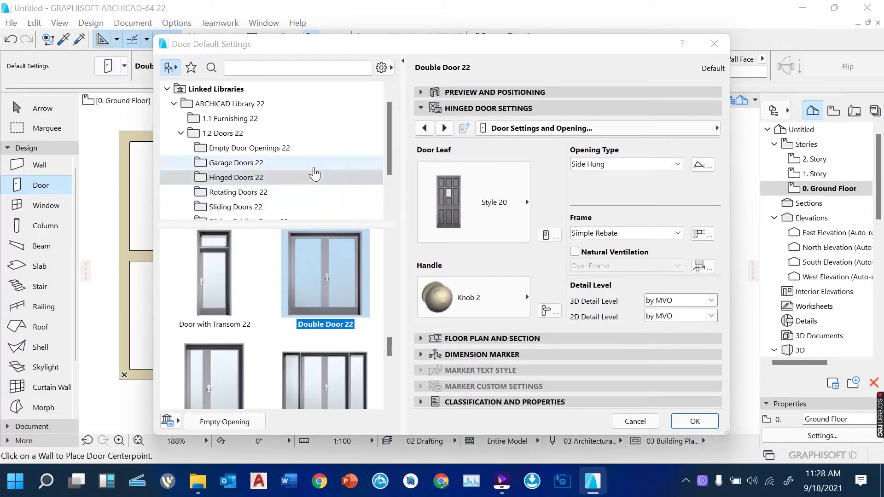
{"action": "scroll", "coordinate": [303, 308], "scroll_direction": "up", "scroll_amount": 3}
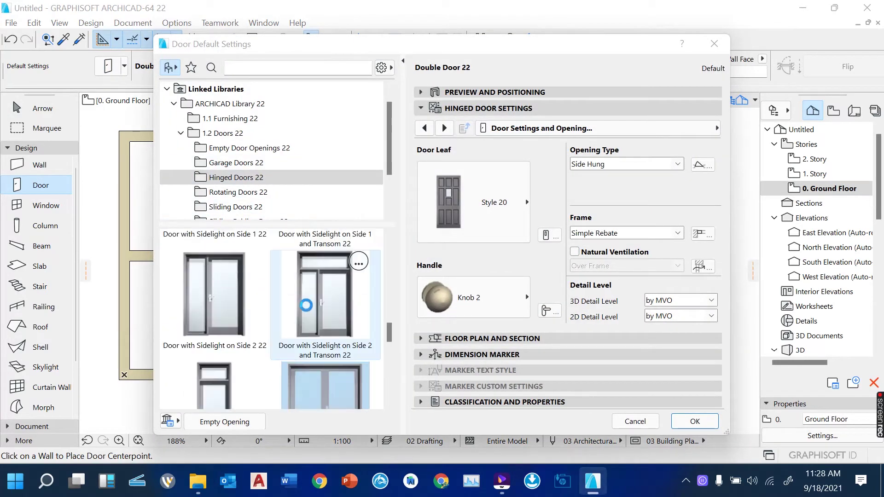
{"action": "scroll", "coordinate": [306, 305], "scroll_direction": "up", "scroll_amount": 5}
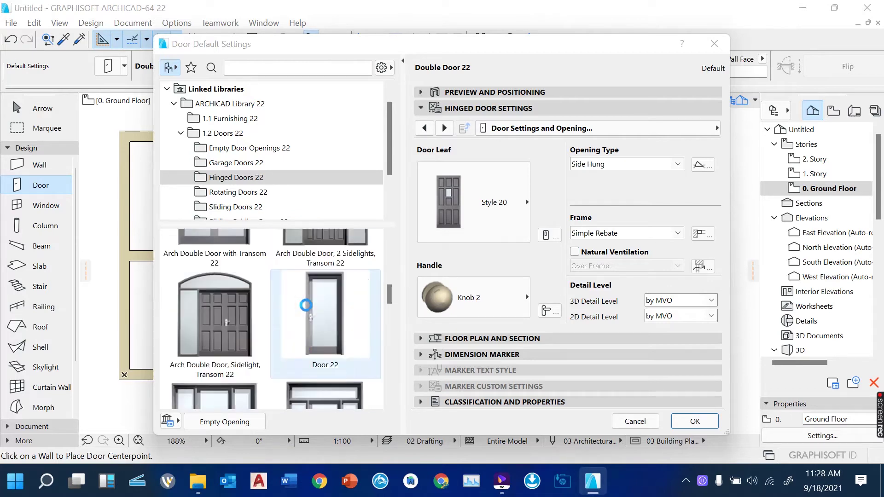
{"action": "scroll", "coordinate": [341, 323], "scroll_direction": "down", "scroll_amount": 3}
{"action": "left_click", "coordinate": [324, 271]}
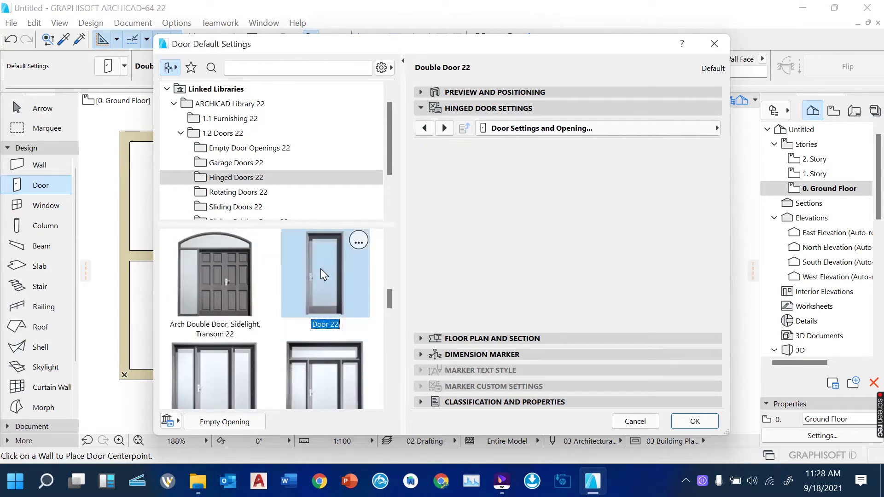
Set the door leaf of Door 22 to Style 3 and its handle to Handle 5.
{"action": "left_click", "coordinate": [420, 94]}
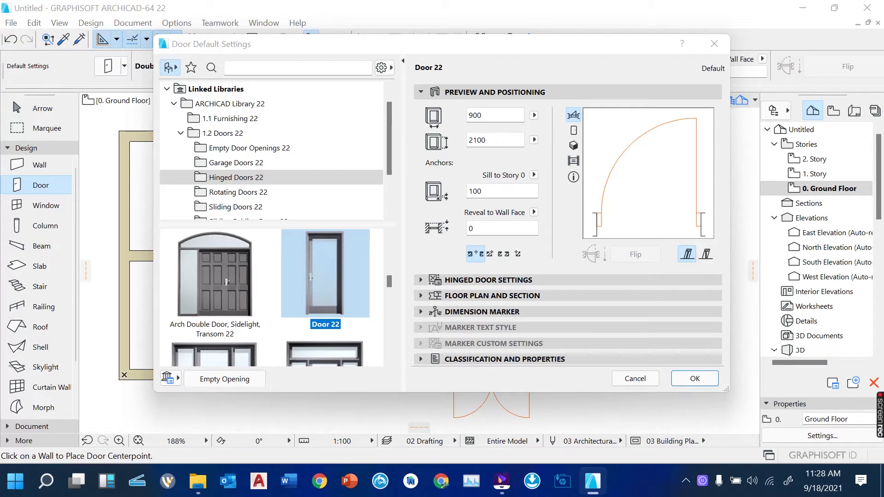
{"action": "left_click", "coordinate": [419, 280]}
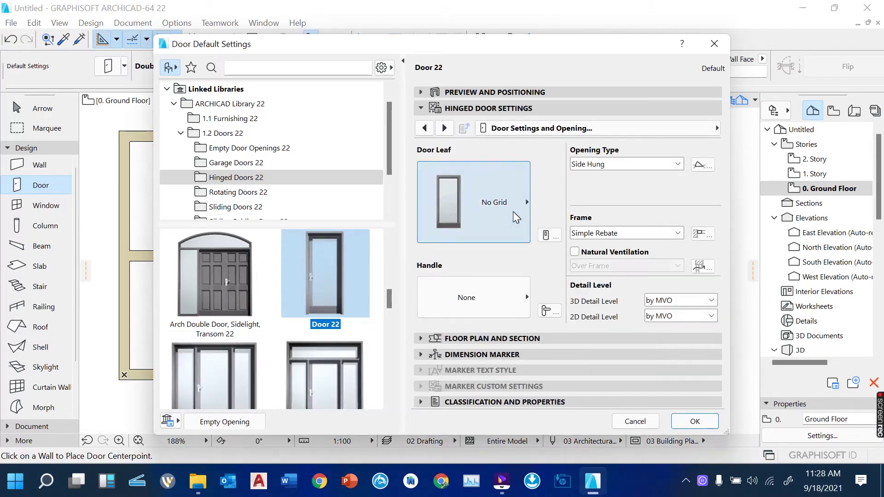
{"action": "left_click", "coordinate": [516, 217]}
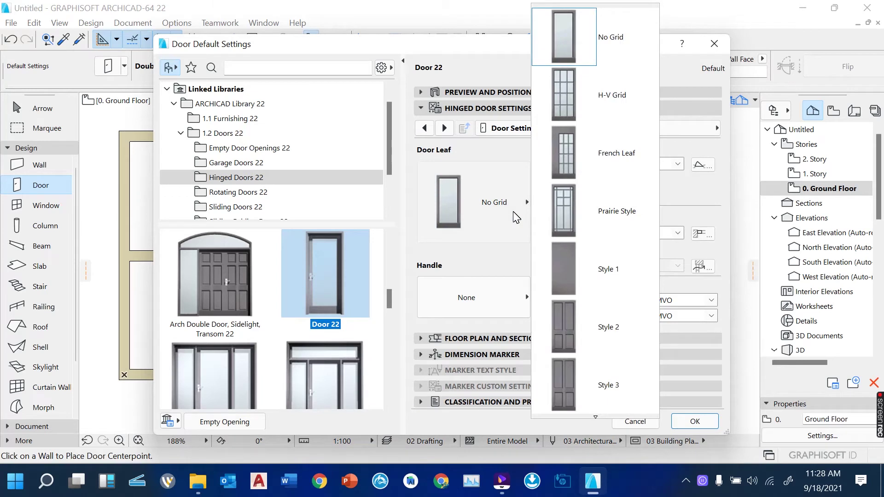
{"action": "left_click", "coordinate": [572, 368]}
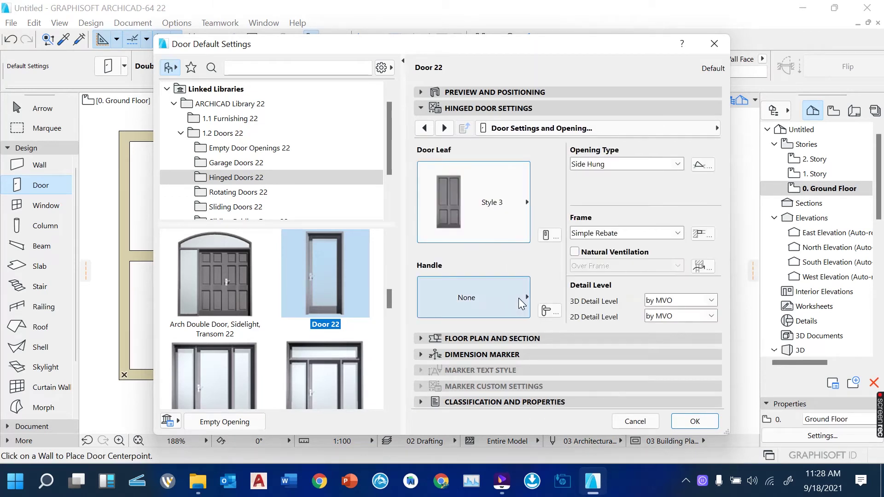
{"action": "left_click", "coordinate": [522, 299]}
{"action": "left_click", "coordinate": [568, 316]}
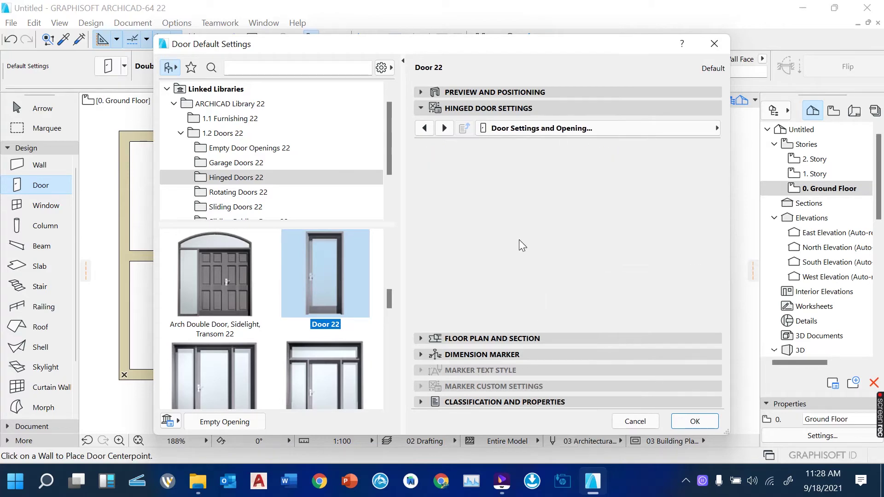
Apply the Door 22 settings and place the door in the corridor's left wall just below the horizontal partition, hinged beside it and opening into the room.
{"action": "left_click", "coordinate": [695, 421]}
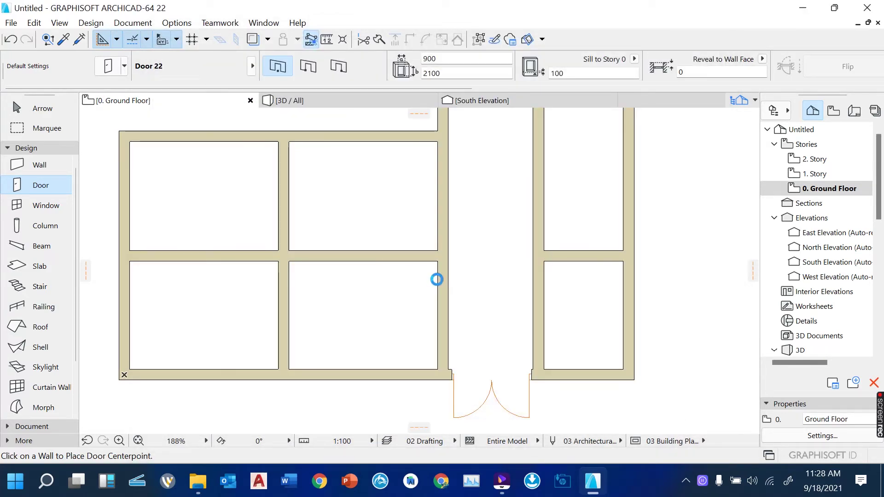
{"action": "scroll", "coordinate": [437, 279], "scroll_direction": "up", "scroll_amount": 2}
{"action": "scroll", "coordinate": [436, 279], "scroll_direction": "up", "scroll_amount": 1}
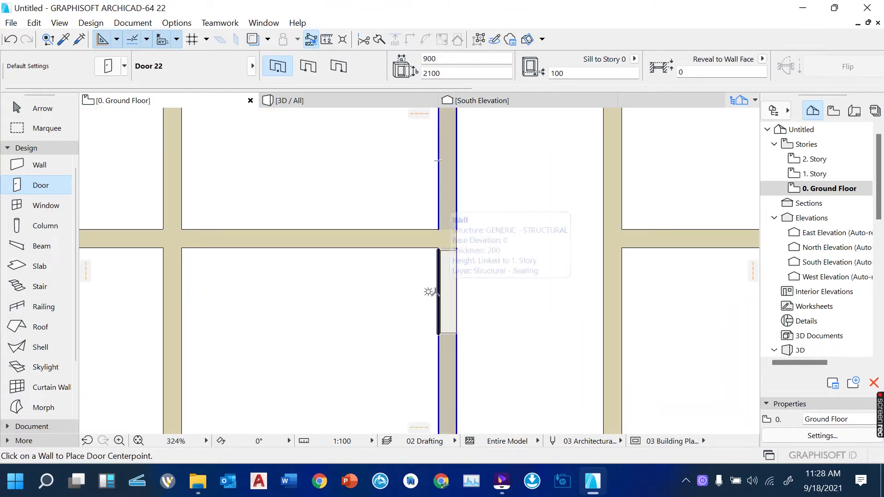
{"action": "left_click", "coordinate": [432, 291]}
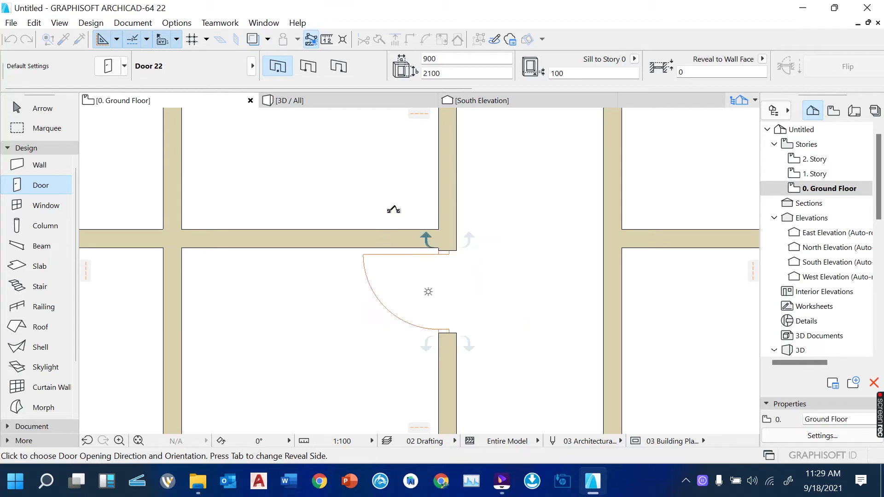
{"action": "left_click", "coordinate": [394, 209]}
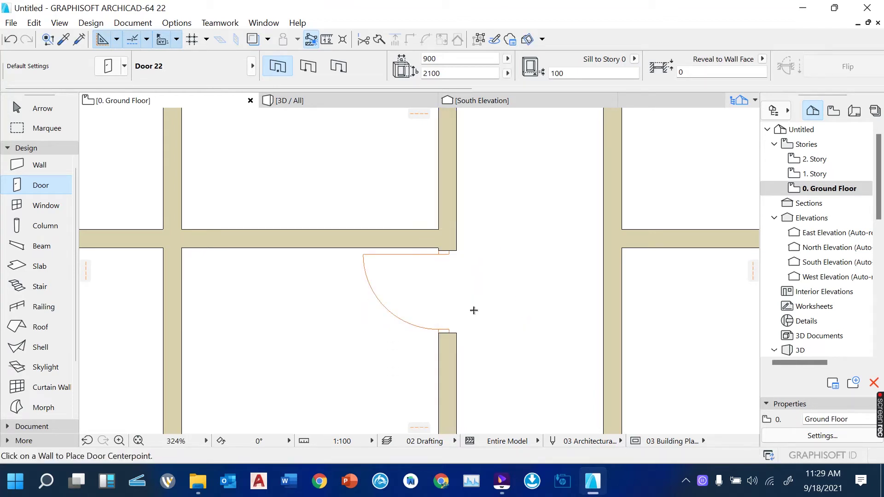
Place a second Door 22 in the same corridor wall just above the horizontal partition, hinged beside it and opening into the upper room.
{"action": "scroll", "coordinate": [473, 310], "scroll_direction": "down", "scroll_amount": 2}
{"action": "scroll", "coordinate": [474, 310], "scroll_direction": "down", "scroll_amount": 2}
{"action": "scroll", "coordinate": [458, 249], "scroll_direction": "up", "scroll_amount": 5}
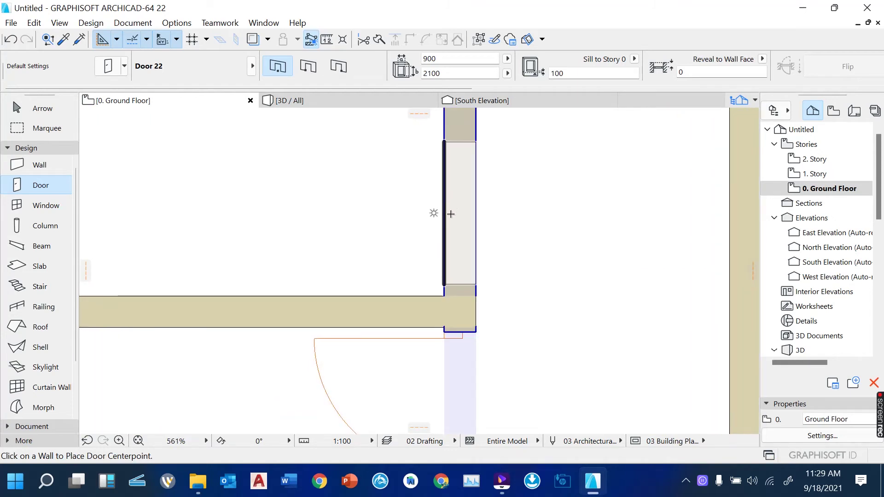
{"action": "left_click", "coordinate": [451, 217]}
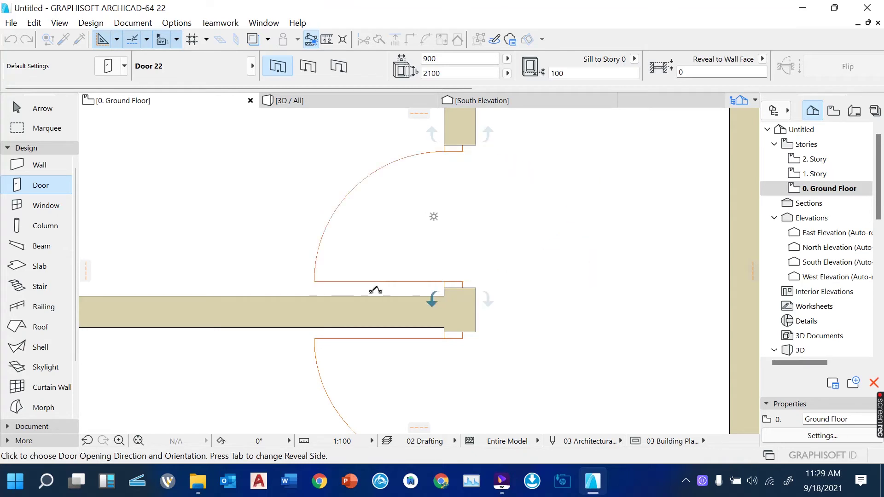
{"action": "left_click", "coordinate": [460, 295]}
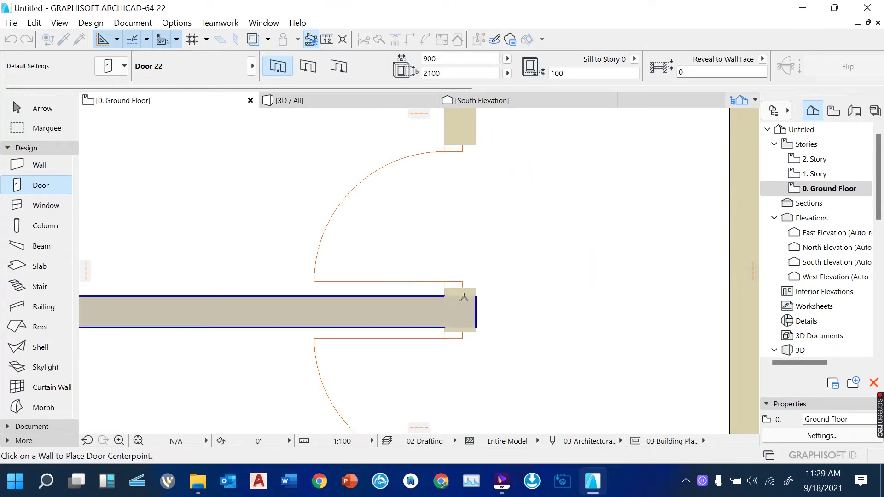
Place a Door 22 in the wall between the two upper left rooms, beside the horizontal partition and opening into the far-left room.
{"action": "scroll", "coordinate": [463, 296], "scroll_direction": "down", "scroll_amount": 3}
{"action": "scroll", "coordinate": [495, 276], "scroll_direction": "down", "scroll_amount": 3}
{"action": "scroll", "coordinate": [419, 253], "scroll_direction": "down", "scroll_amount": 2}
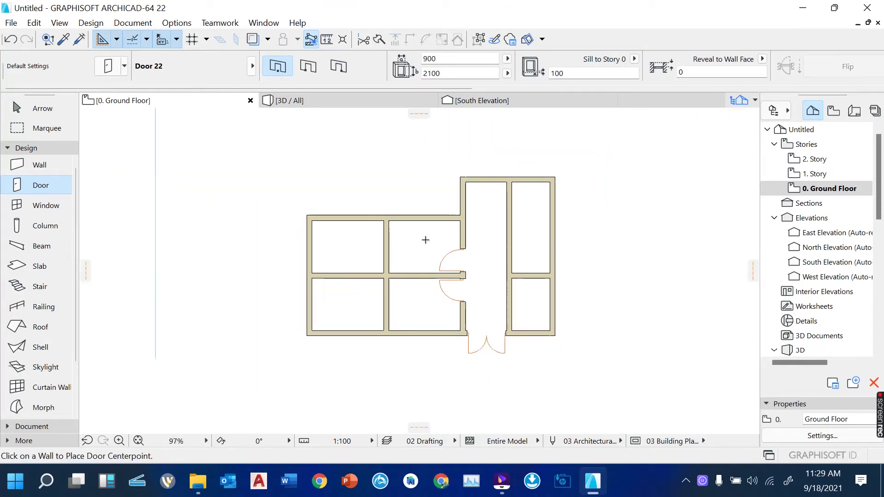
{"action": "scroll", "coordinate": [398, 263], "scroll_direction": "up", "scroll_amount": 5}
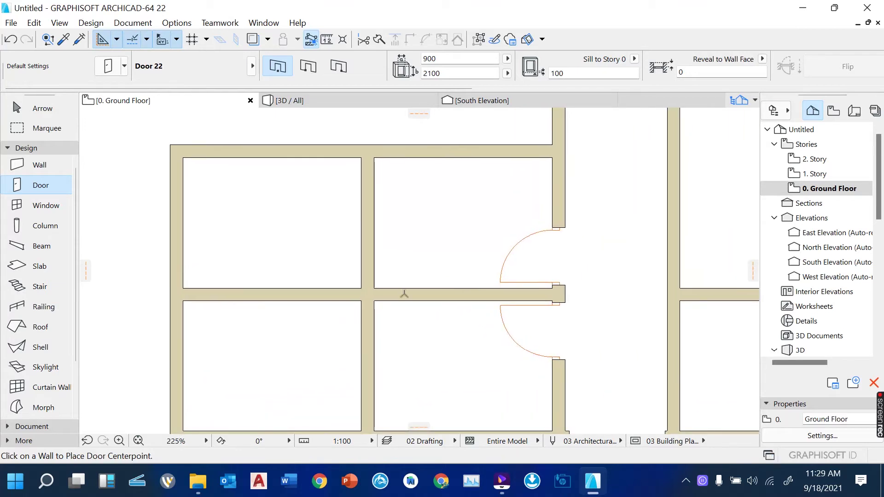
{"action": "scroll", "coordinate": [385, 258], "scroll_direction": "up", "scroll_amount": 3}
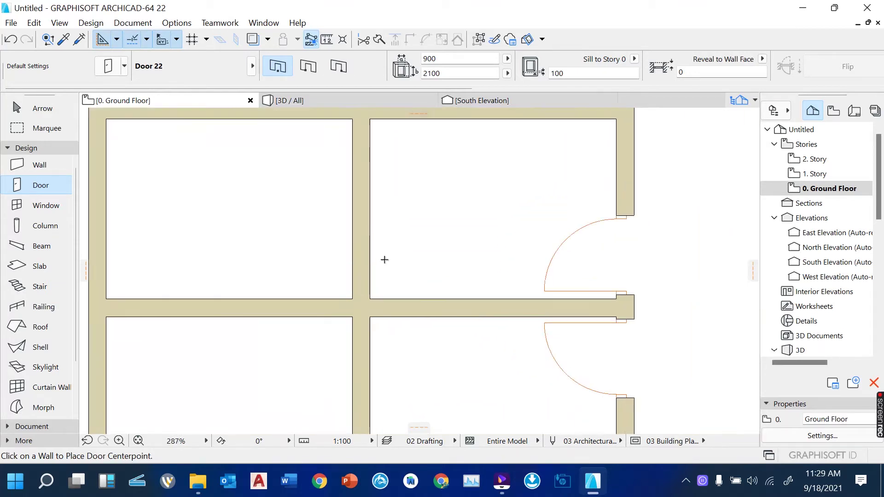
{"action": "left_click", "coordinate": [360, 255]}
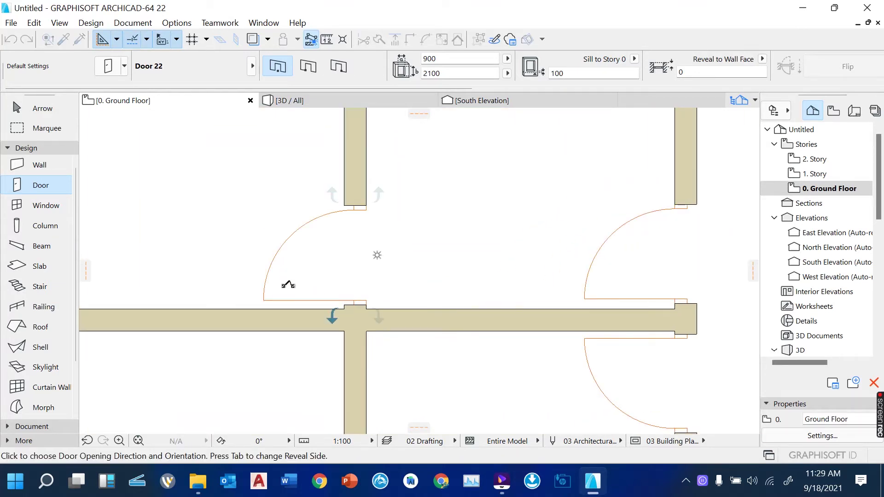
{"action": "left_click", "coordinate": [380, 241]}
Place a Door 22 in the wall between the two lower left rooms, beside the lower exterior wall and opening into the far-left room.
{"action": "scroll", "coordinate": [419, 226], "scroll_direction": "down", "scroll_amount": 6}
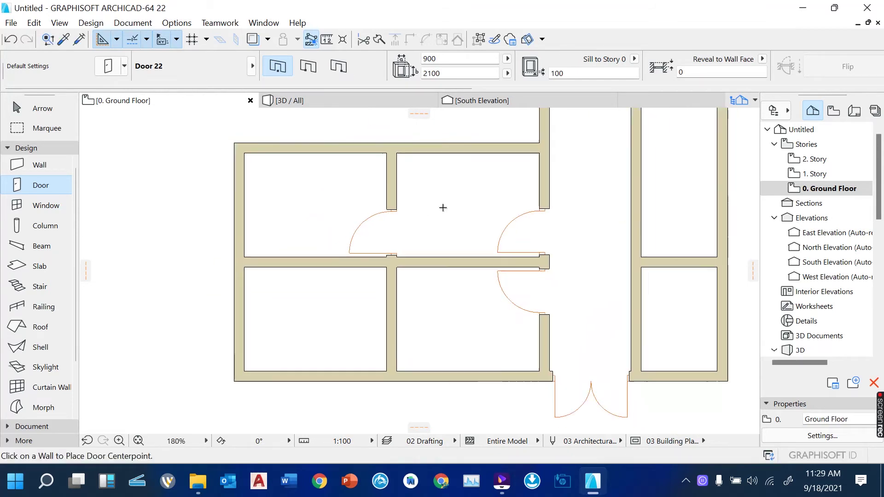
{"action": "scroll", "coordinate": [416, 305], "scroll_direction": "up", "scroll_amount": 5}
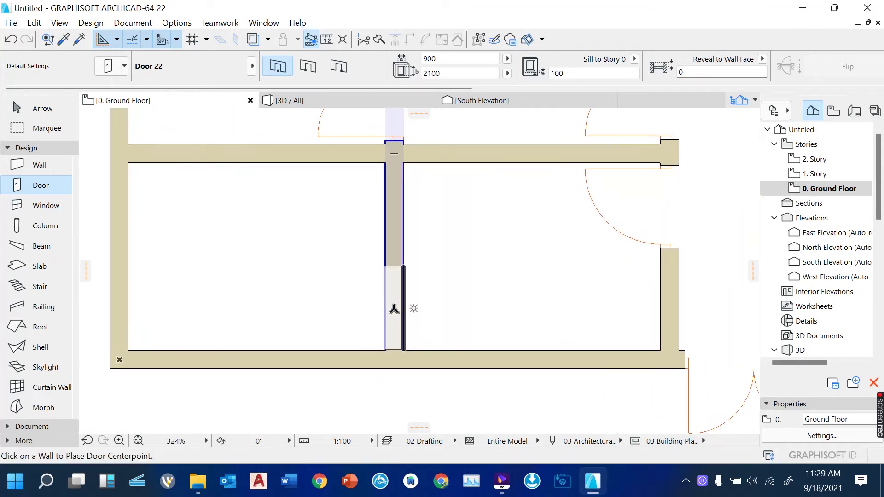
{"action": "left_click", "coordinate": [390, 306]}
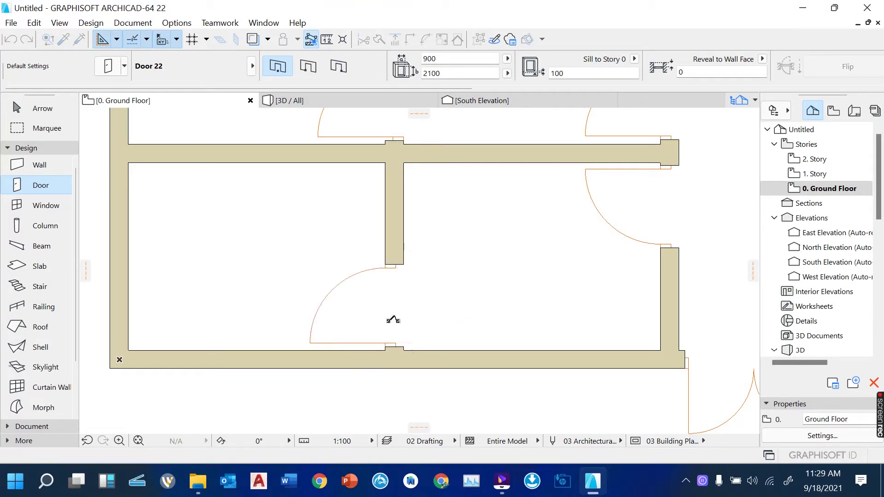
{"action": "left_click", "coordinate": [355, 355]}
Place two Door 22 doors in the corridor's right wall, one above and one below the partition, both hinged beside it and opening into the rooms.
{"action": "scroll", "coordinate": [359, 351], "scroll_direction": "down", "scroll_amount": 7}
{"action": "scroll", "coordinate": [492, 297], "scroll_direction": "up", "scroll_amount": 3}
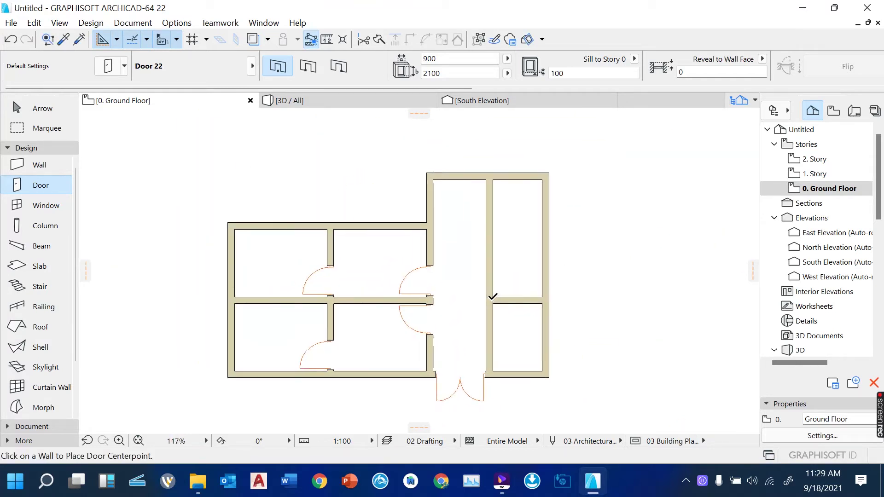
{"action": "left_click", "coordinate": [495, 269]}
{"action": "left_click", "coordinate": [533, 282]}
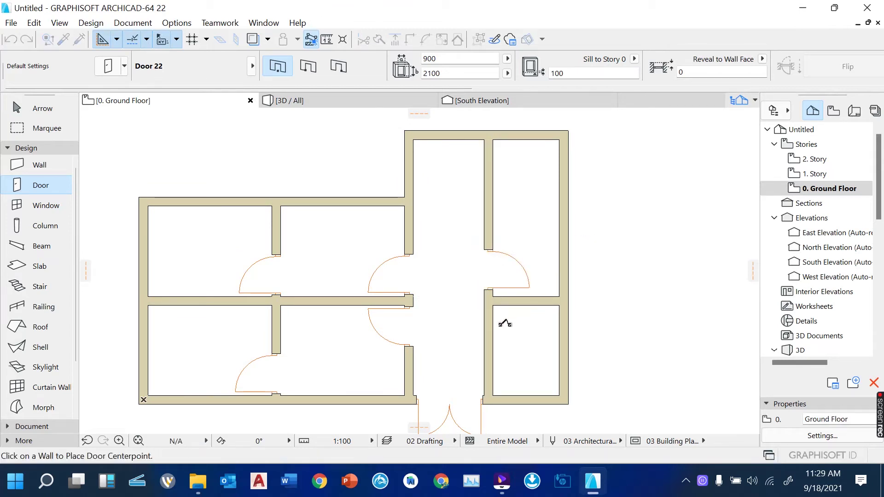
{"action": "left_click", "coordinate": [499, 330]}
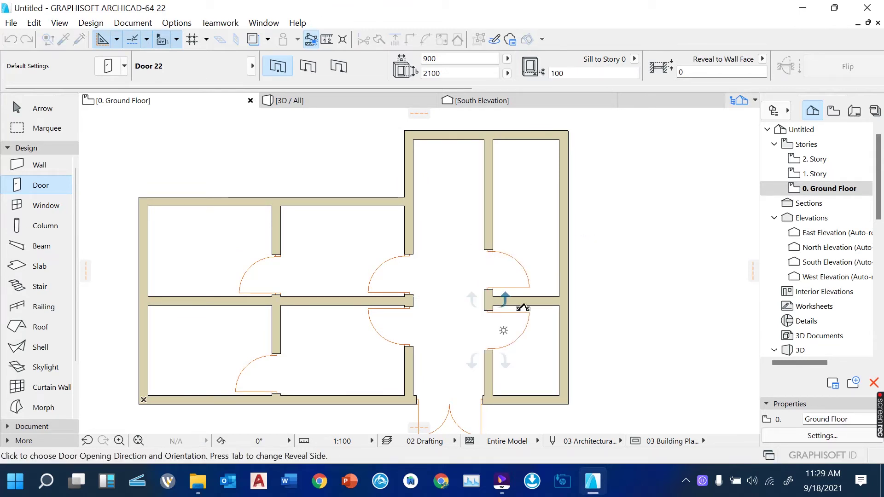
{"action": "left_click", "coordinate": [570, 309]}
Place a Door 22 in the corridor's upper exterior wall, hinged on the right and opening outward.
{"action": "scroll", "coordinate": [485, 339], "scroll_direction": "up", "scroll_amount": 5}
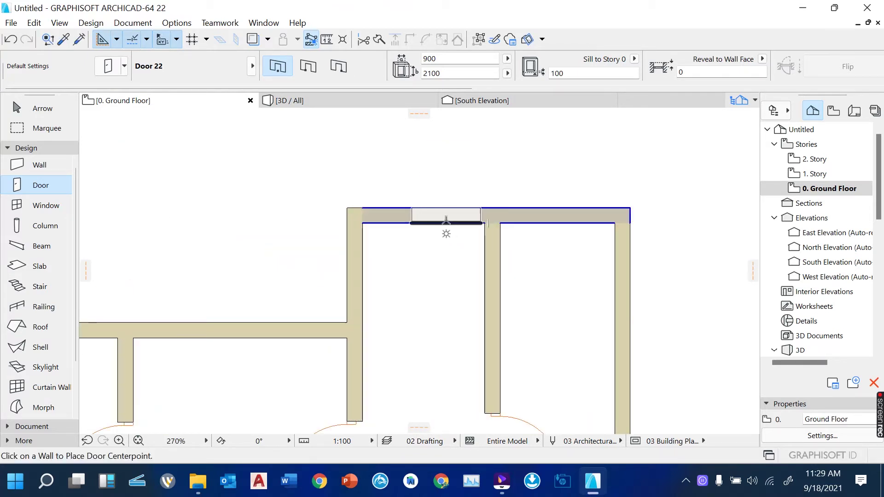
{"action": "left_click", "coordinate": [470, 174]}
{"action": "left_click", "coordinate": [477, 149]}
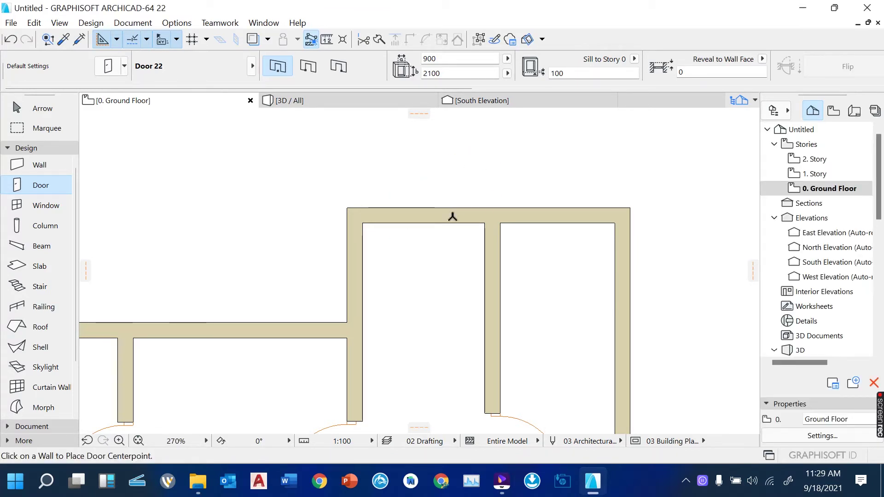
{"action": "left_click", "coordinate": [453, 190]}
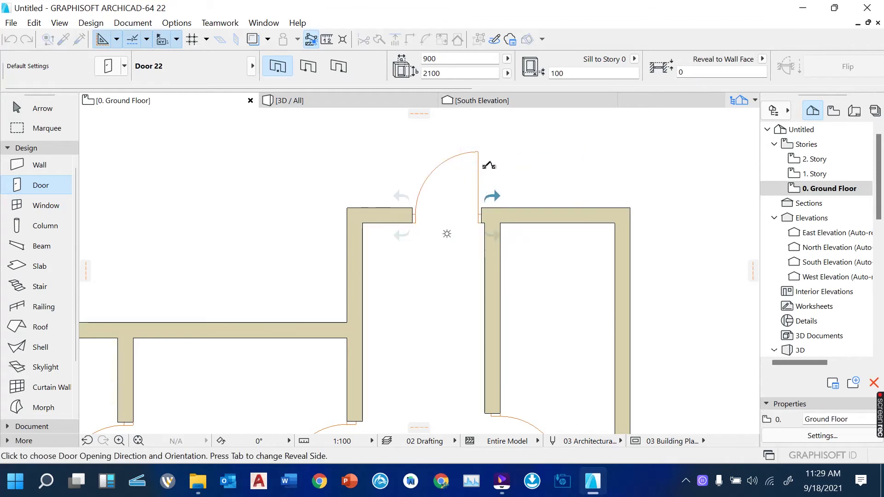
{"action": "left_click", "coordinate": [488, 167]}
{"action": "scroll", "coordinate": [488, 167], "scroll_direction": "down", "scroll_amount": 5}
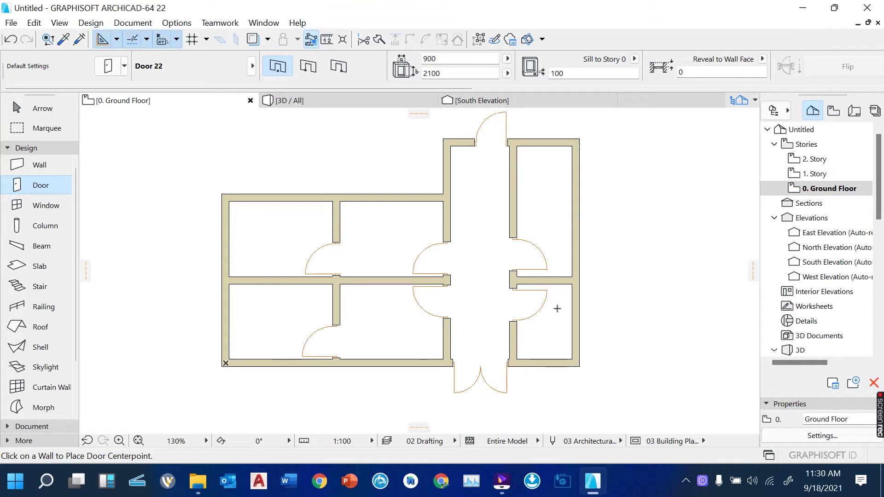
Open the window default settings and examine the window types in the library folders from Bay and Bow Windows 22 to Special Windows 22.
{"action": "left_click", "coordinate": [45, 205]}
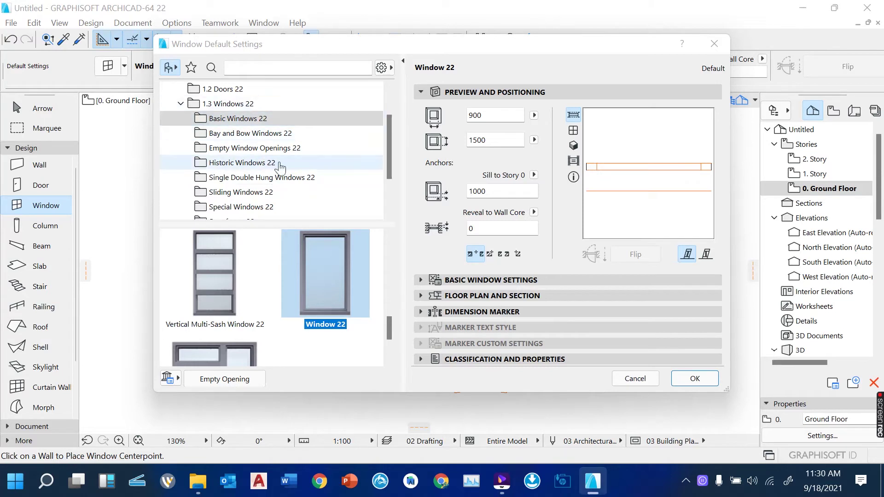
{"action": "left_click", "coordinate": [228, 134]}
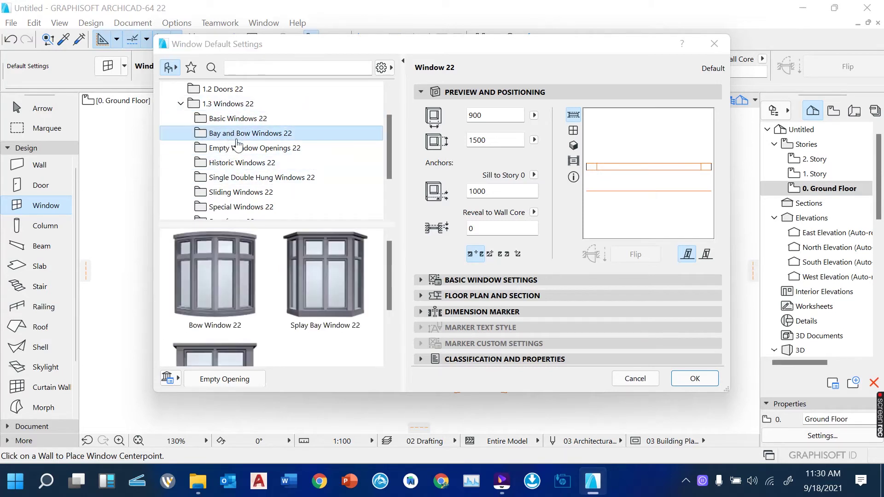
{"action": "left_click", "coordinate": [238, 148]}
{"action": "left_click", "coordinate": [241, 163]}
{"action": "left_click", "coordinate": [243, 178]}
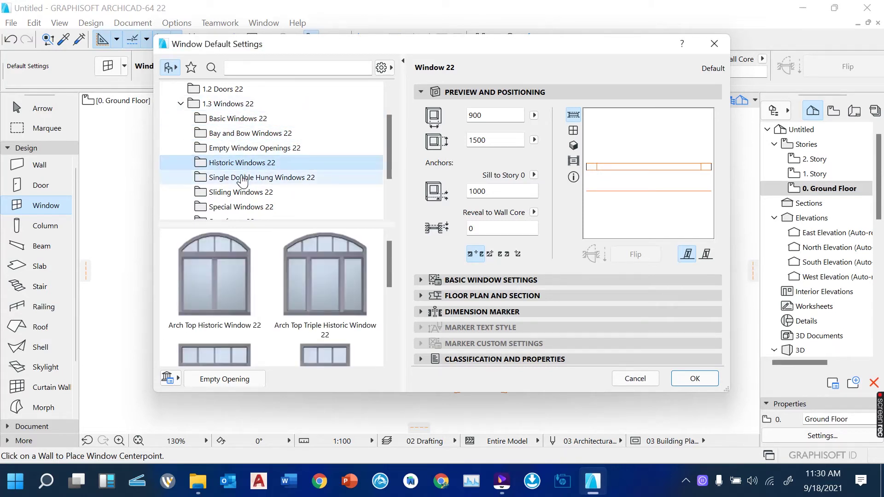
{"action": "left_click", "coordinate": [242, 192]}
{"action": "left_click", "coordinate": [241, 207]}
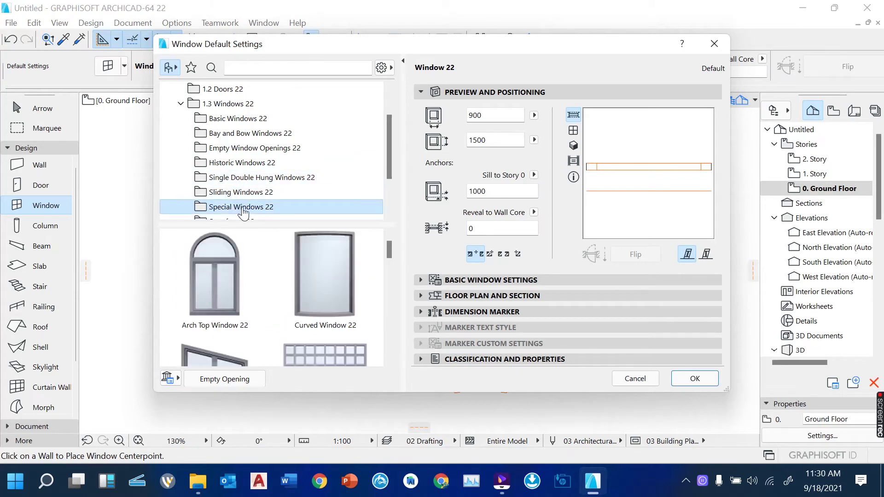
{"action": "scroll", "coordinate": [278, 252], "scroll_direction": "down", "scroll_amount": 1}
{"action": "scroll", "coordinate": [277, 252], "scroll_direction": "down", "scroll_amount": 3}
{"action": "scroll", "coordinate": [277, 259], "scroll_direction": "up", "scroll_amount": 3}
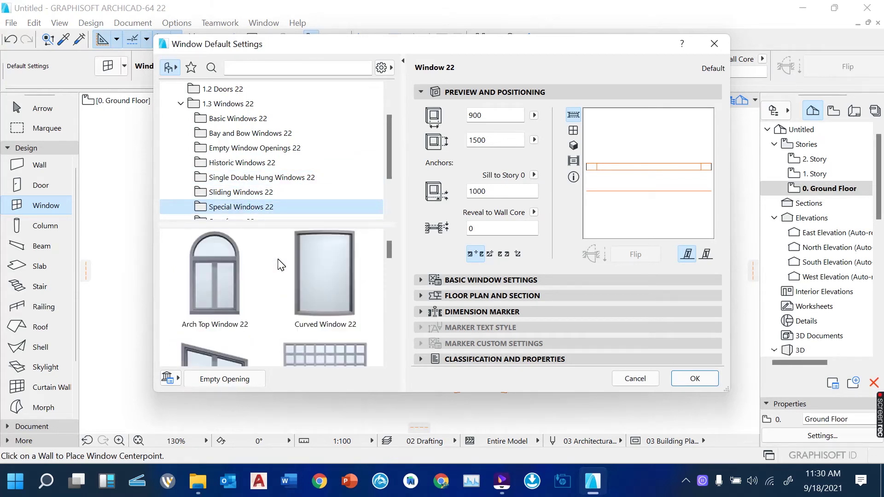
{"action": "scroll", "coordinate": [278, 259], "scroll_direction": "down", "scroll_amount": 1}
{"action": "scroll", "coordinate": [277, 259], "scroll_direction": "up", "scroll_amount": 1}
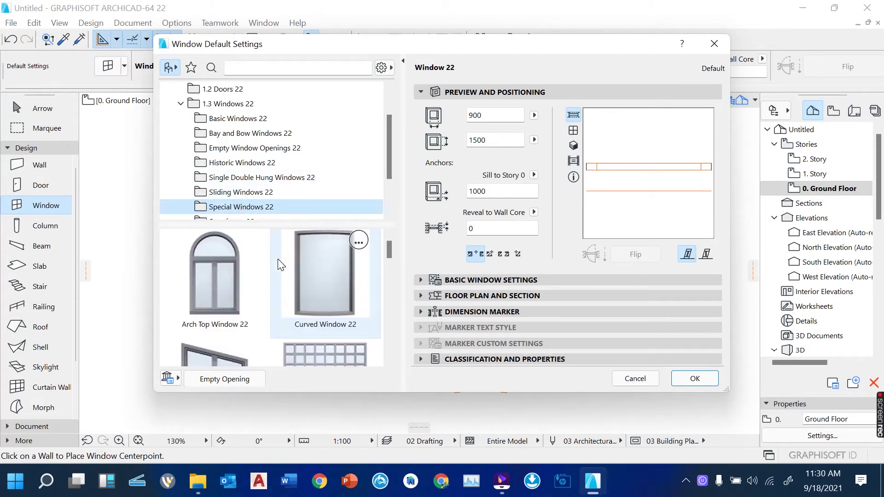
Choose Double-Hung Triple Window 22 from the Single Double Hung Windows 22 folder as the default window.
{"action": "left_click", "coordinate": [259, 180]}
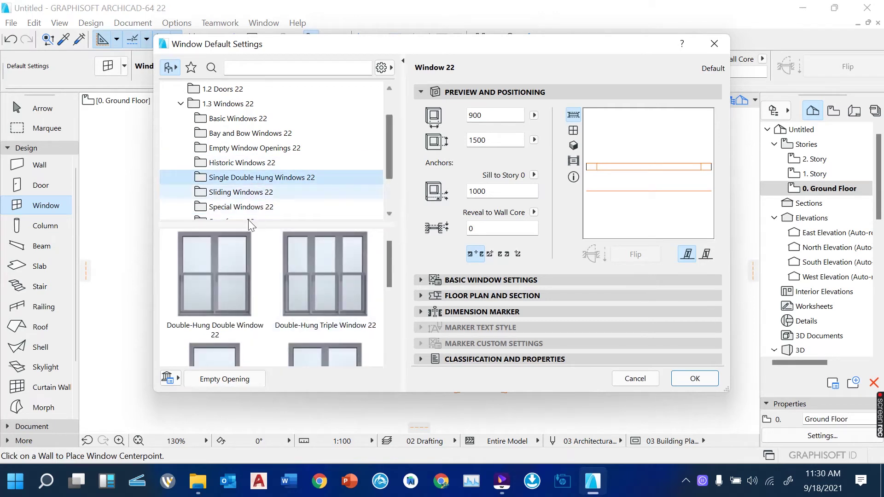
{"action": "scroll", "coordinate": [323, 267], "scroll_direction": "down", "scroll_amount": 1}
{"action": "scroll", "coordinate": [323, 267], "scroll_direction": "up", "scroll_amount": 1}
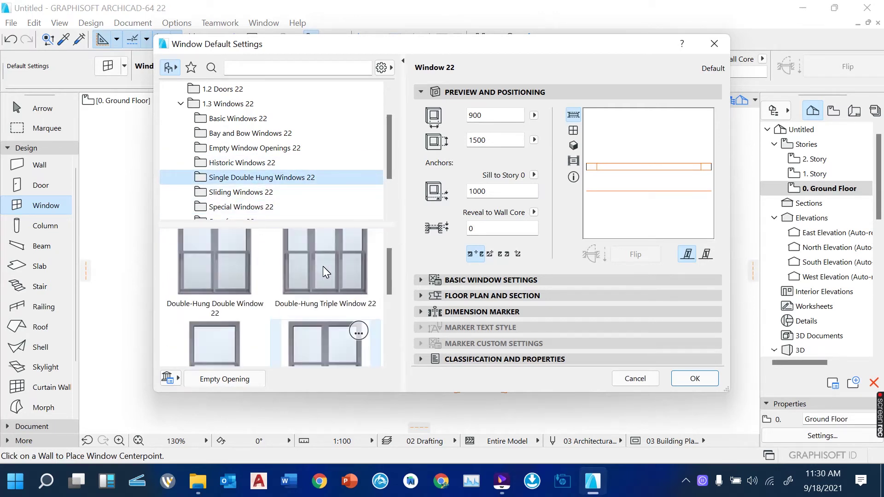
{"action": "scroll", "coordinate": [322, 266], "scroll_direction": "down", "scroll_amount": 1}
{"action": "scroll", "coordinate": [321, 280], "scroll_direction": "up", "scroll_amount": 1}
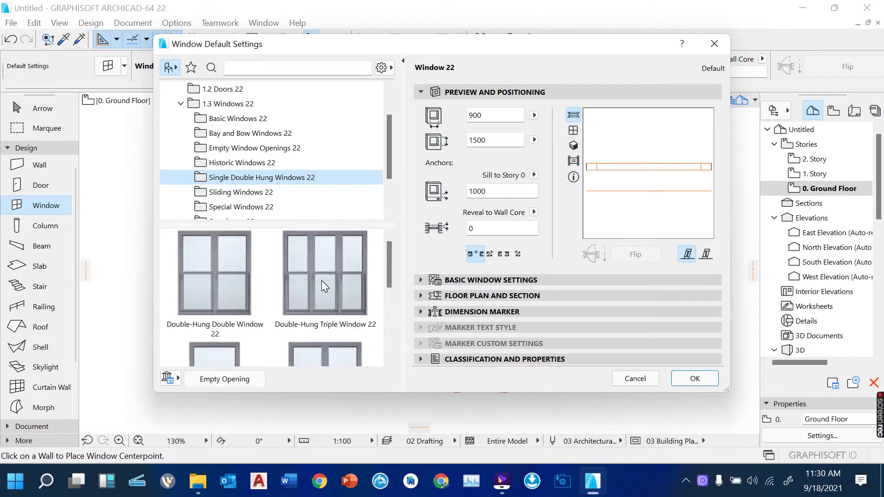
{"action": "scroll", "coordinate": [321, 280], "scroll_direction": "down", "scroll_amount": 1}
{"action": "scroll", "coordinate": [321, 280], "scroll_direction": "up", "scroll_amount": 1}
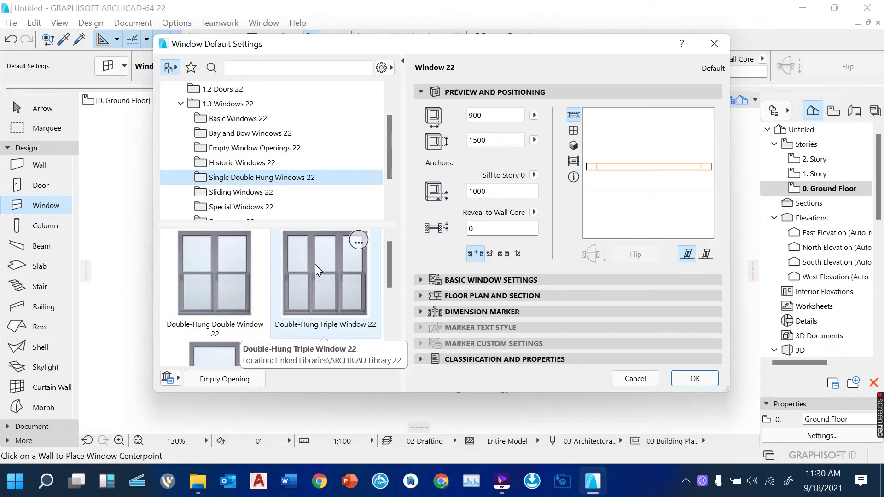
{"action": "left_click", "coordinate": [315, 264]}
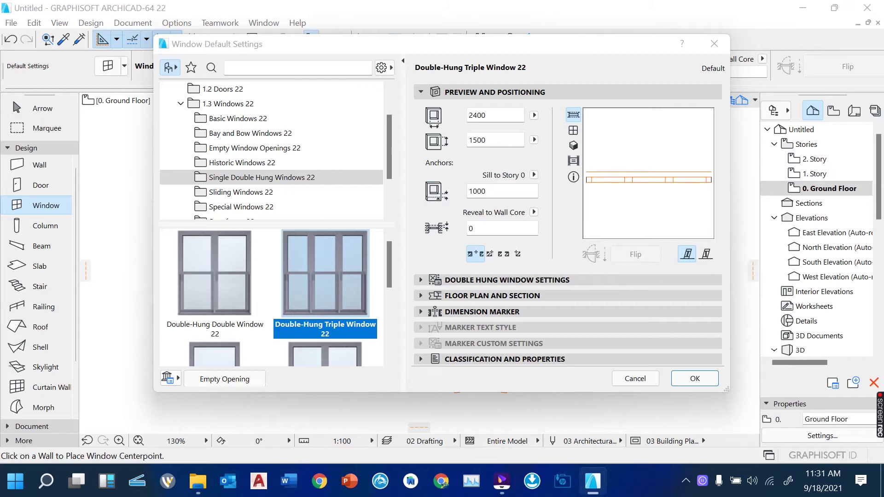
Review the triple window's opening, frame width and sash settings, and assign Custom Sash to the Main Sash Side 1.
{"action": "left_click", "coordinate": [421, 280]}
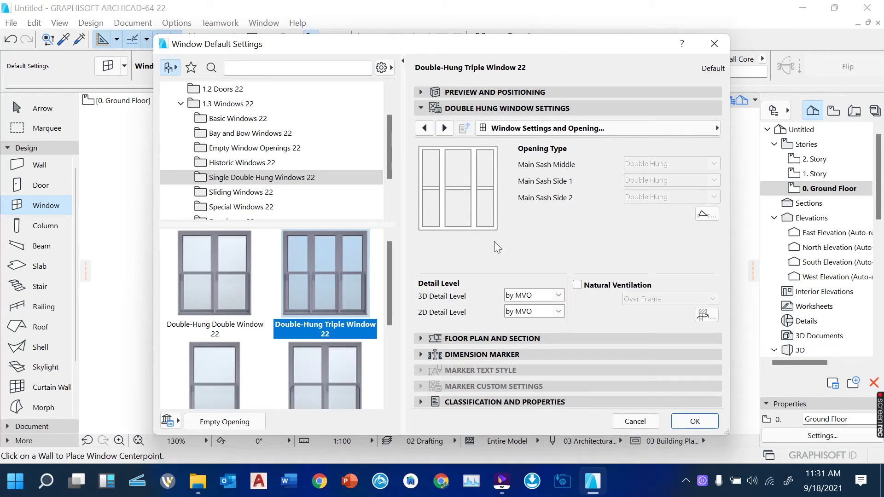
{"action": "left_click", "coordinate": [445, 128]}
{"action": "left_click", "coordinate": [445, 128]}
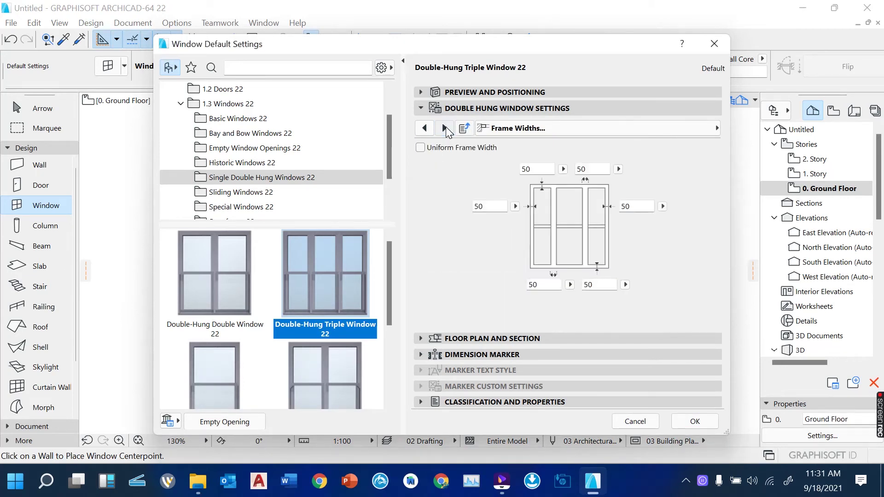
{"action": "left_click", "coordinate": [445, 128]}
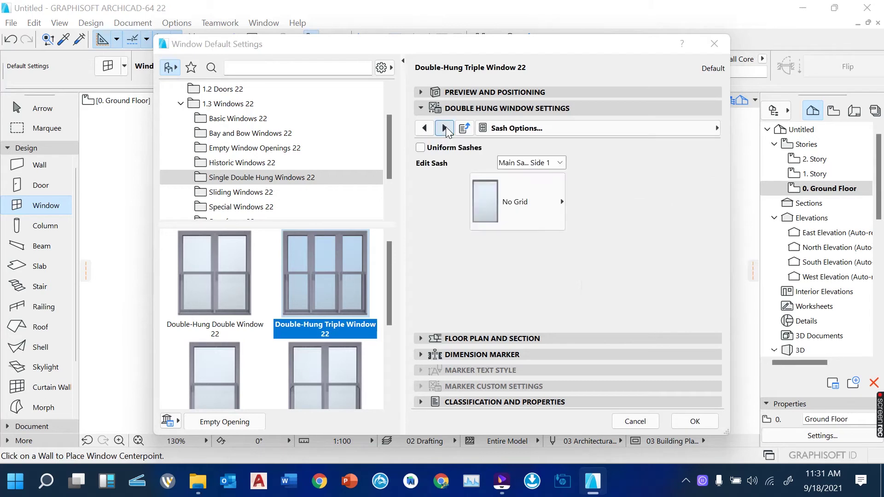
{"action": "left_click", "coordinate": [555, 199]}
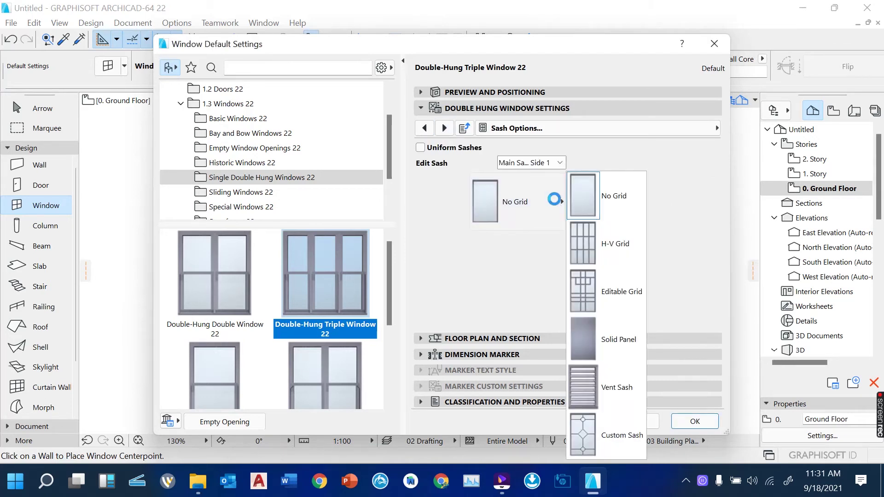
{"action": "left_click", "coordinate": [593, 428]}
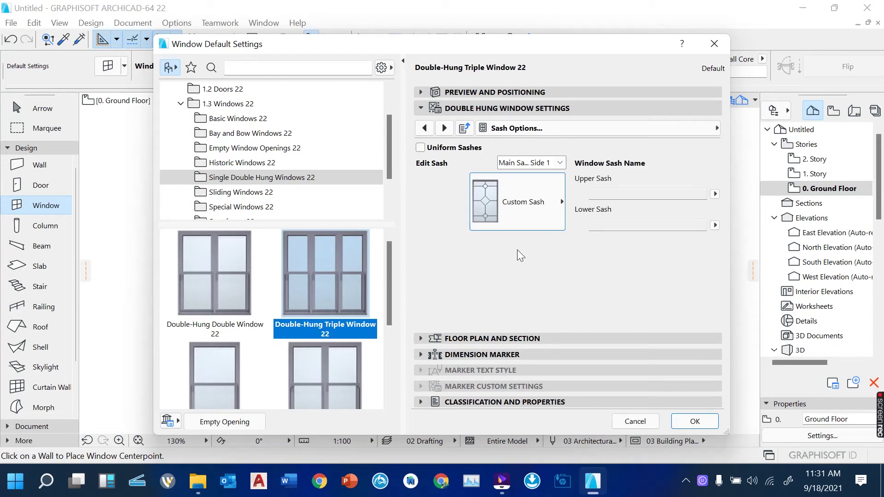
{"action": "left_click", "coordinate": [424, 128]}
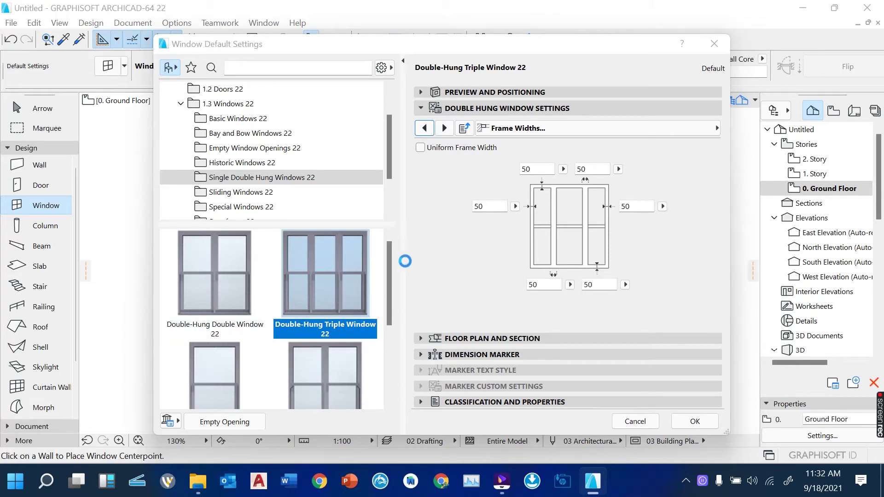
Switch to Double-Hung Double Window 22, return to Double-Hung Triple Window 22 and accept it as the default window.
{"action": "scroll", "coordinate": [386, 294], "scroll_direction": "down", "scroll_amount": 3}
{"action": "left_click", "coordinate": [222, 239]}
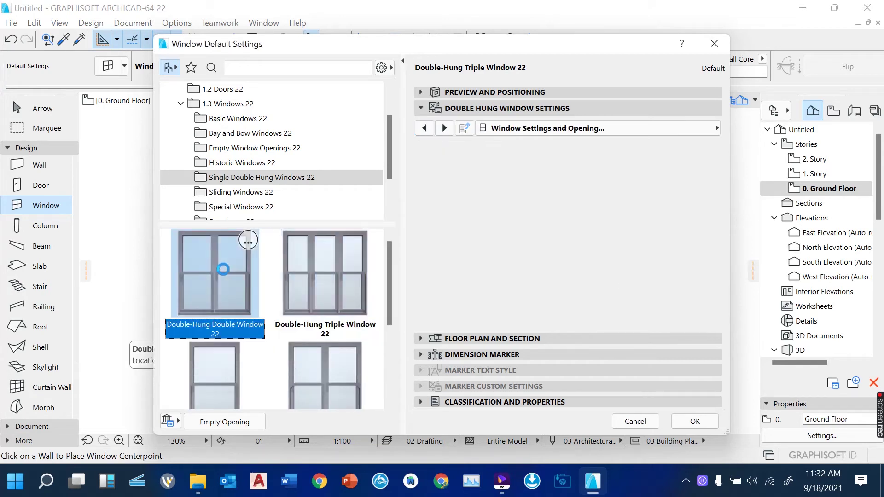
{"action": "left_click", "coordinate": [316, 277]}
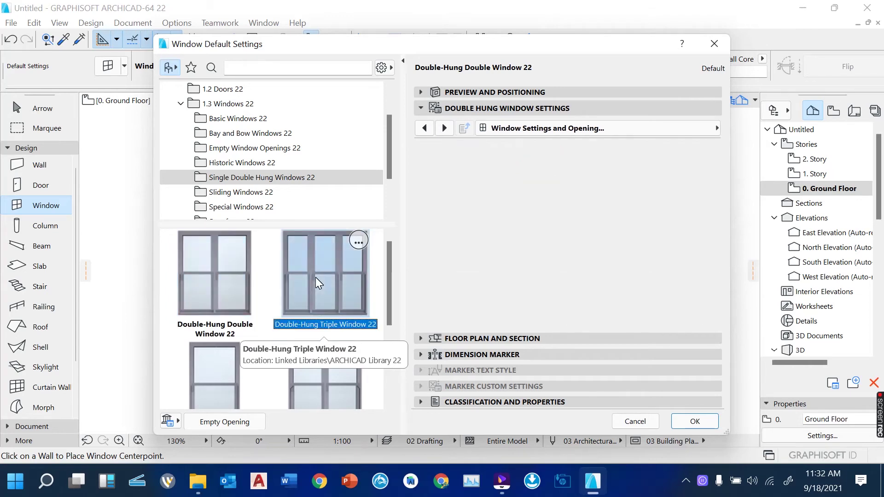
{"action": "left_click", "coordinate": [420, 92]}
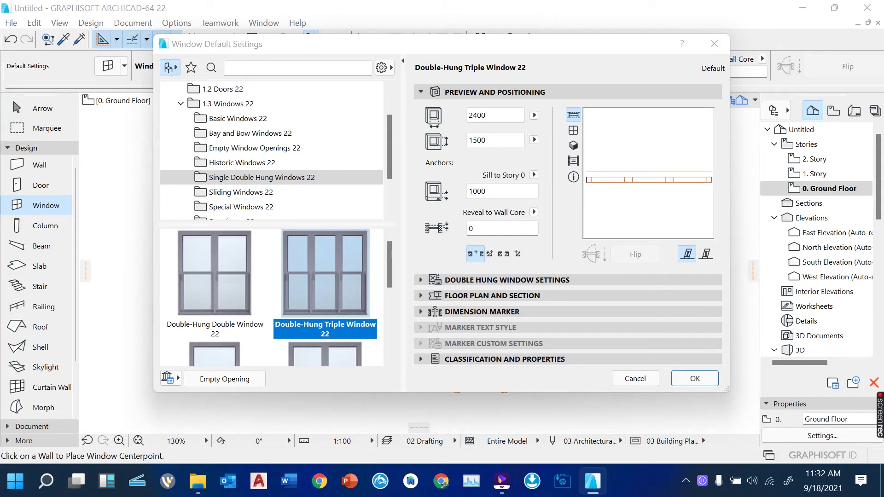
{"action": "left_click", "coordinate": [697, 377]}
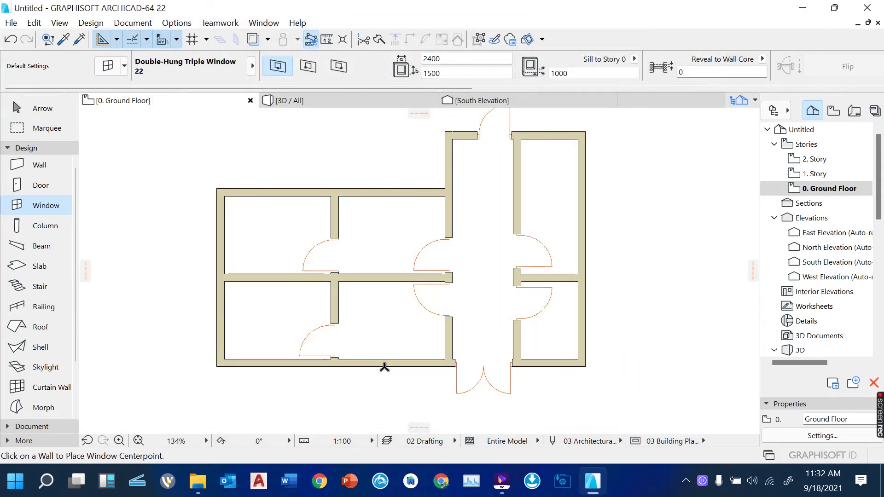
Place a triple window in the lower exterior wall of the room just left of the entrance, facing outward.
{"action": "scroll", "coordinate": [385, 365], "scroll_direction": "up", "scroll_amount": 3}
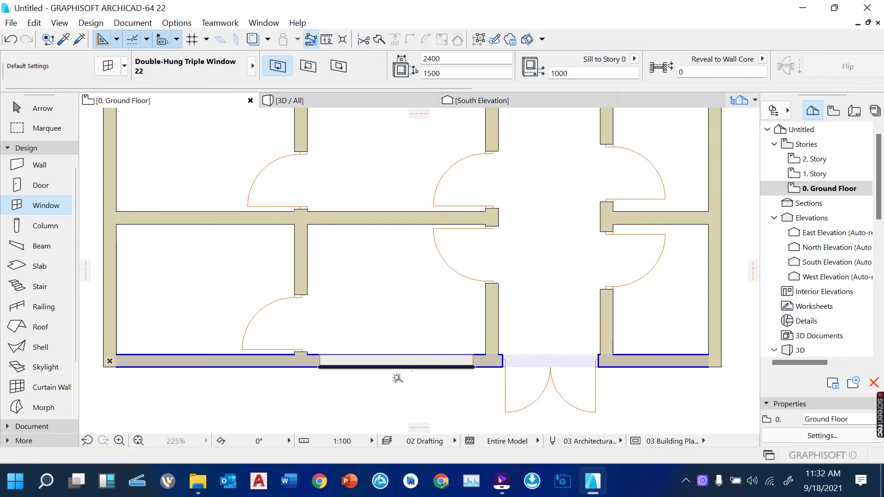
{"action": "left_click", "coordinate": [395, 368]}
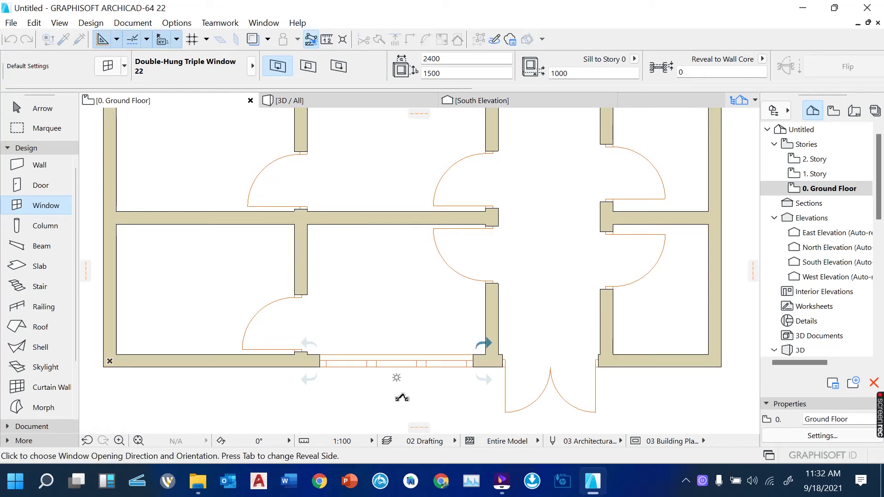
{"action": "left_click", "coordinate": [401, 397]}
{"action": "scroll", "coordinate": [402, 399], "scroll_direction": "down", "scroll_amount": 3}
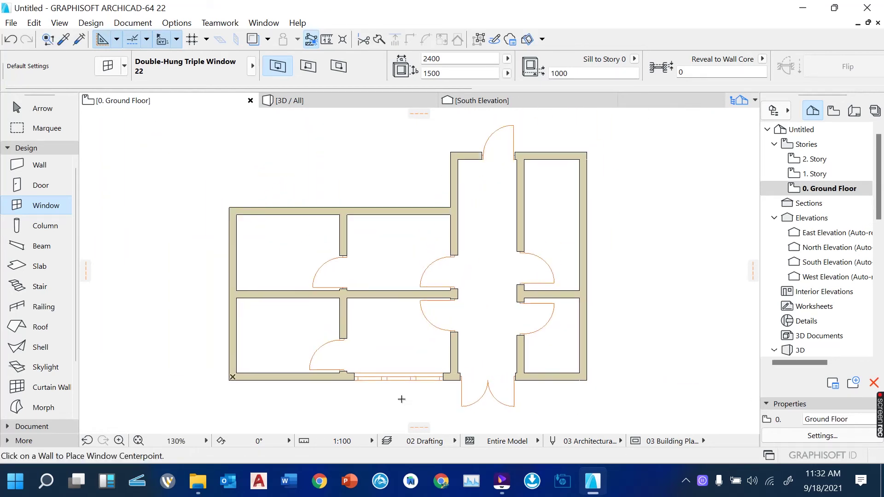
Place outward-facing triple windows in the upper-left room's upper wall and the upper-right room's right exterior wall.
{"action": "left_click", "coordinate": [285, 210]}
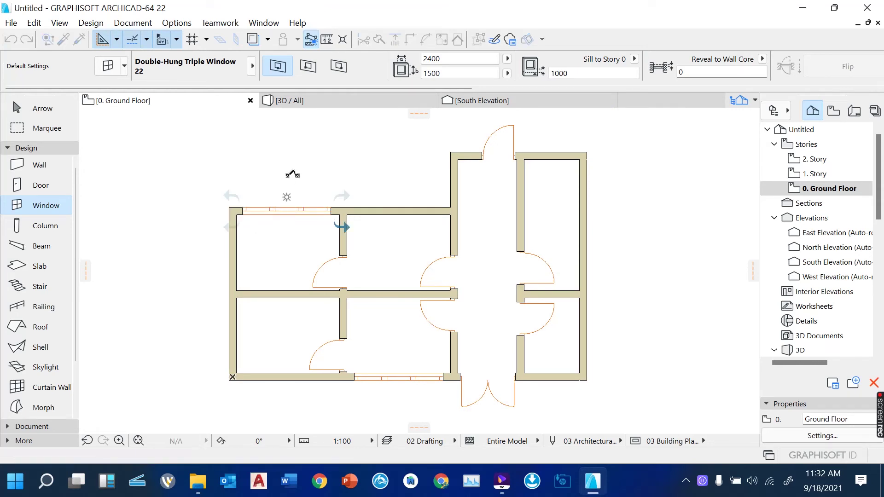
{"action": "left_click", "coordinate": [292, 174]}
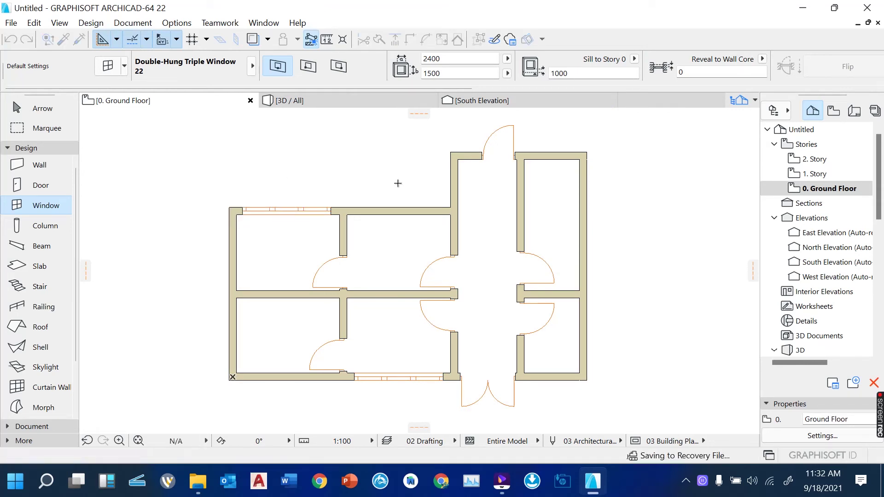
{"action": "left_click", "coordinate": [584, 217]}
{"action": "left_click", "coordinate": [632, 216]}
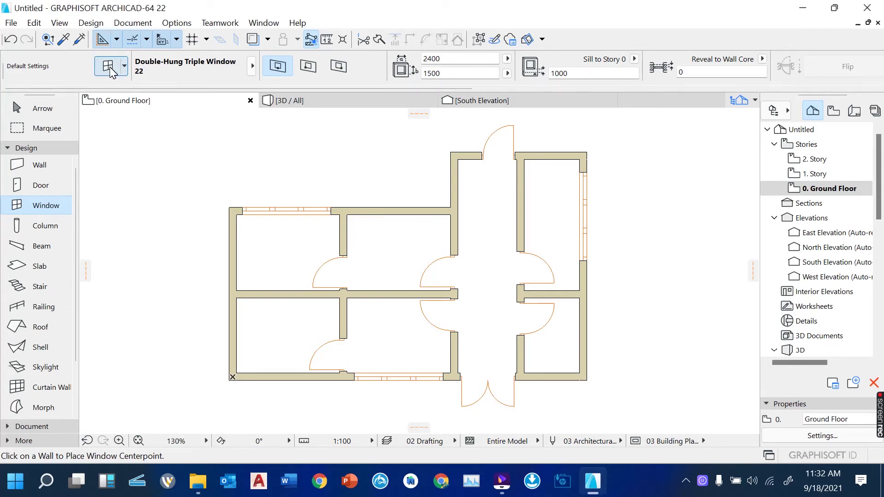
Choose Single-Hung Double Window 22 from the Single Double Hung Windows 22 folder as the default window.
{"action": "key", "text": "ctrl+t"}
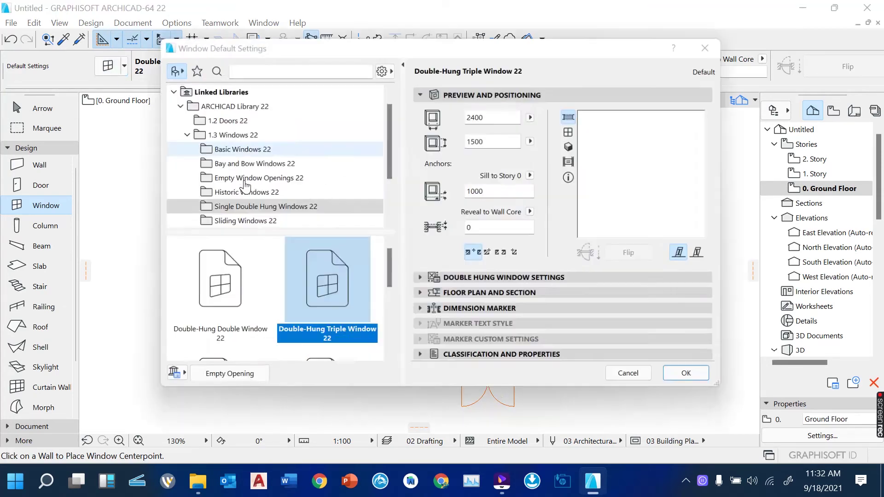
{"action": "left_click", "coordinate": [210, 255]}
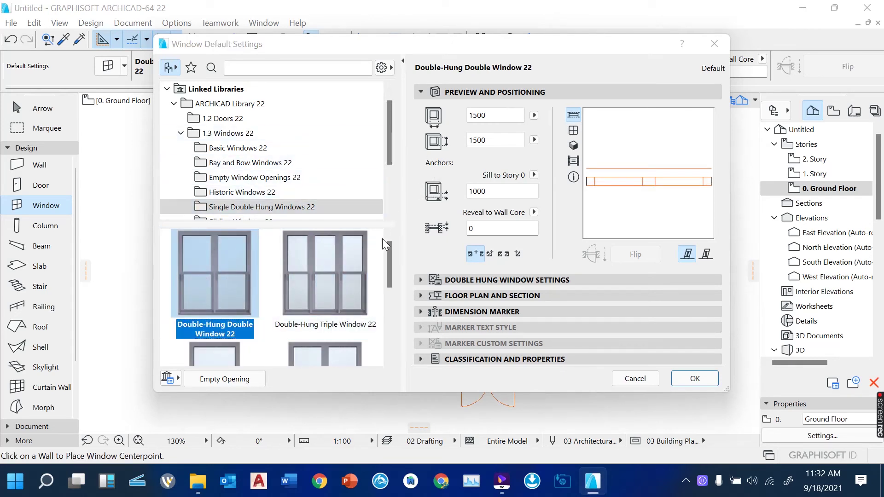
{"action": "left_click_drag", "start_coordinate": [388, 253], "coordinate": [387, 280]}
{"action": "left_click", "coordinate": [340, 287]}
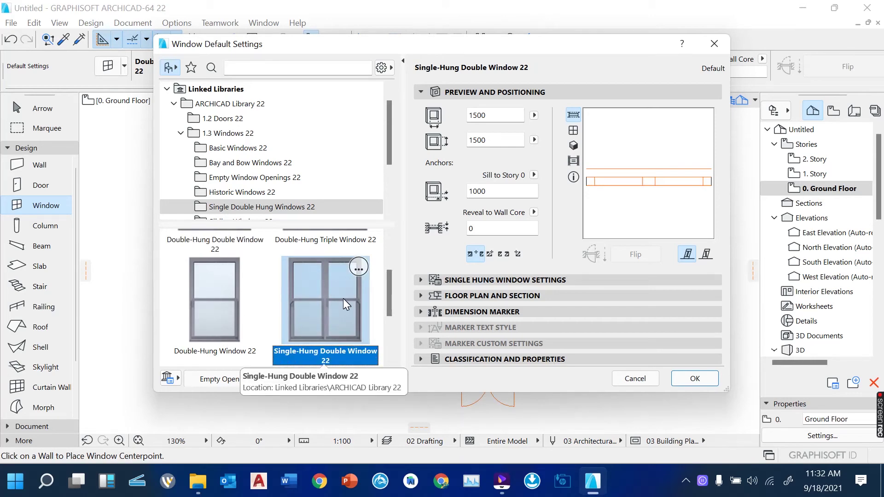
{"action": "left_click", "coordinate": [686, 380]}
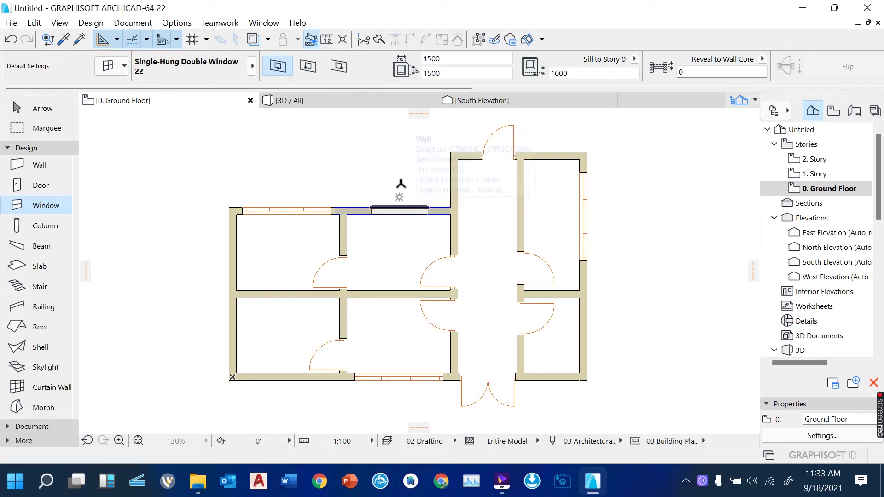
Place outward-facing single-hung double windows in the upper middle room's upper wall and the left exterior wall of both left rooms.
{"action": "left_click", "coordinate": [403, 170]}
{"action": "left_click", "coordinate": [405, 164]}
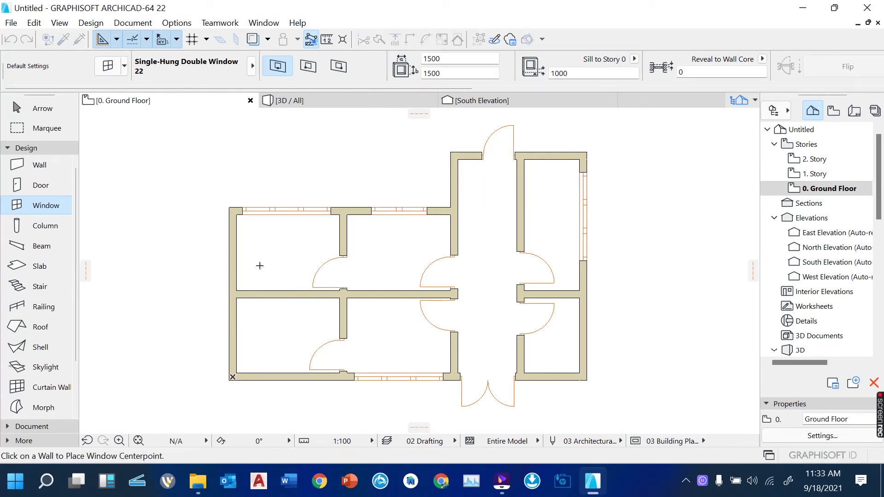
{"action": "left_click", "coordinate": [229, 249]}
{"action": "left_click", "coordinate": [201, 249]}
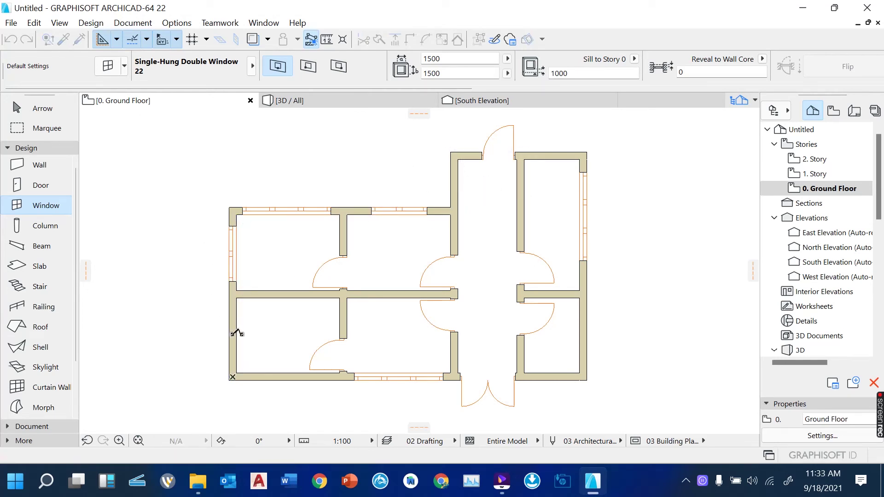
{"action": "left_click", "coordinate": [196, 336]}
{"action": "left_click", "coordinate": [189, 333]}
Place single-hung double windows in the lower-right room's right exterior wall and the lower-left room's lower exterior wall.
{"action": "left_click", "coordinate": [583, 338]}
{"action": "left_click", "coordinate": [629, 337]}
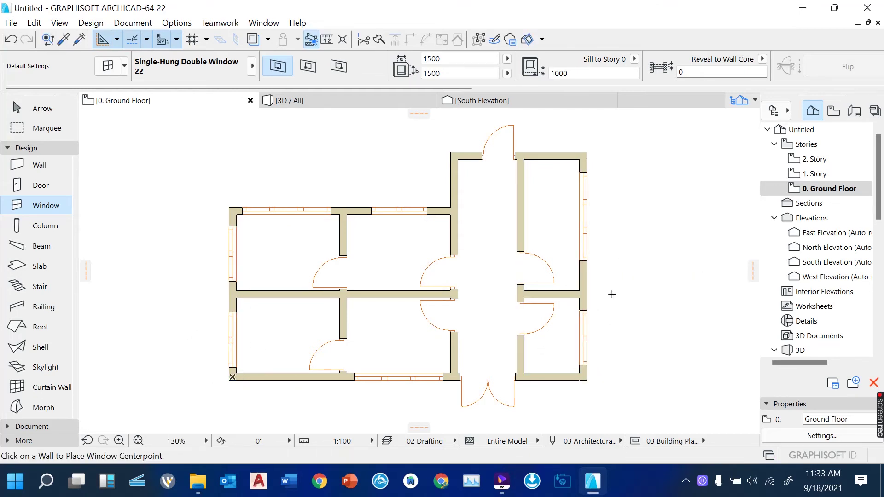
{"action": "scroll", "coordinate": [517, 262], "scroll_direction": "down", "scroll_amount": 3}
{"action": "scroll", "coordinate": [489, 270], "scroll_direction": "up", "scroll_amount": 3}
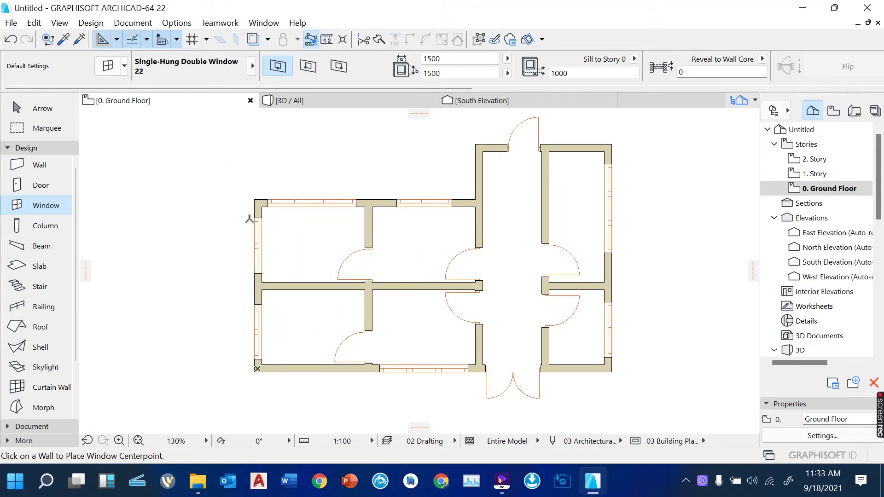
{"action": "left_click", "coordinate": [316, 384]}
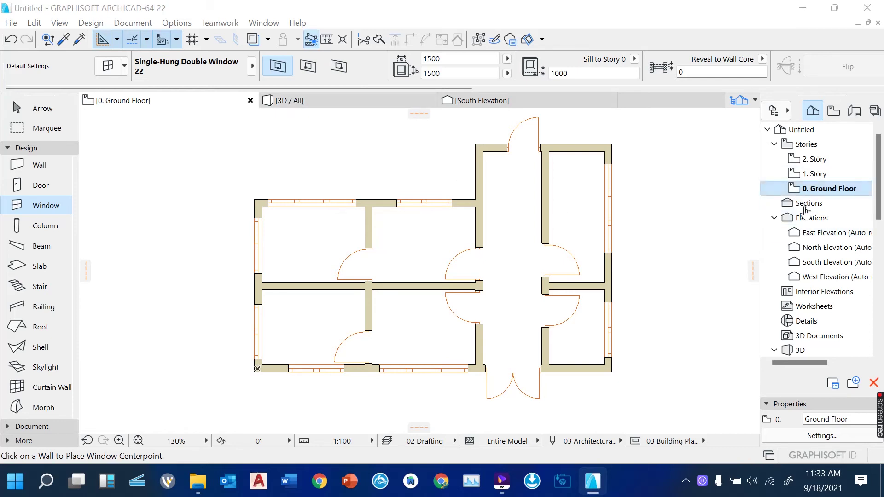
Open the Generic Perspective 3D view and examine the front facade with its windows and entrance door.
{"action": "scroll", "coordinate": [822, 299], "scroll_direction": "down", "scroll_amount": 3}
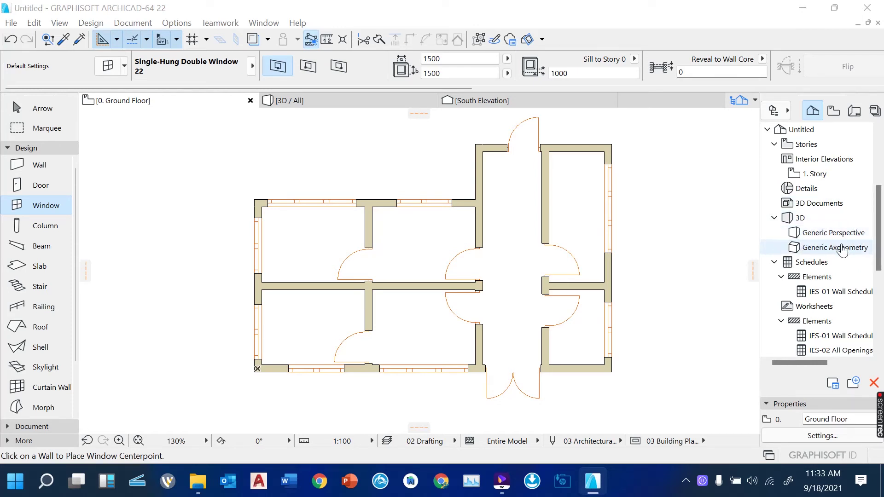
{"action": "scroll", "coordinate": [821, 230], "scroll_direction": "up", "scroll_amount": 3}
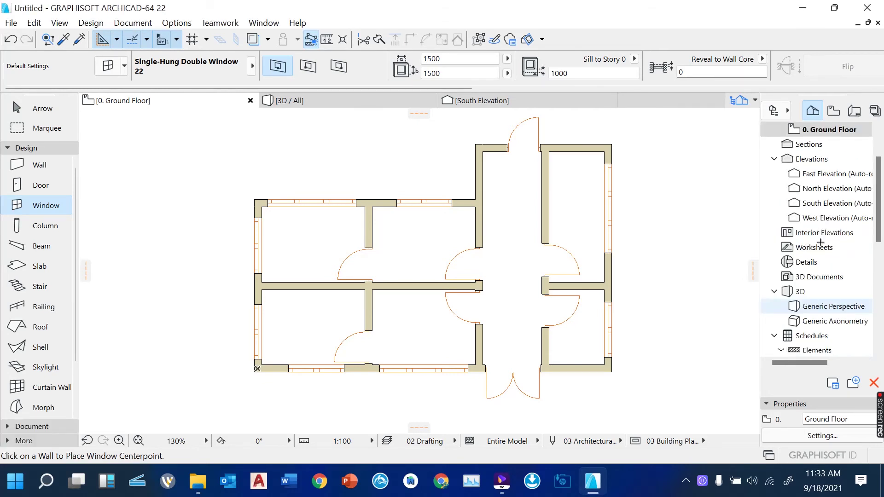
{"action": "double_click", "coordinate": [821, 307]}
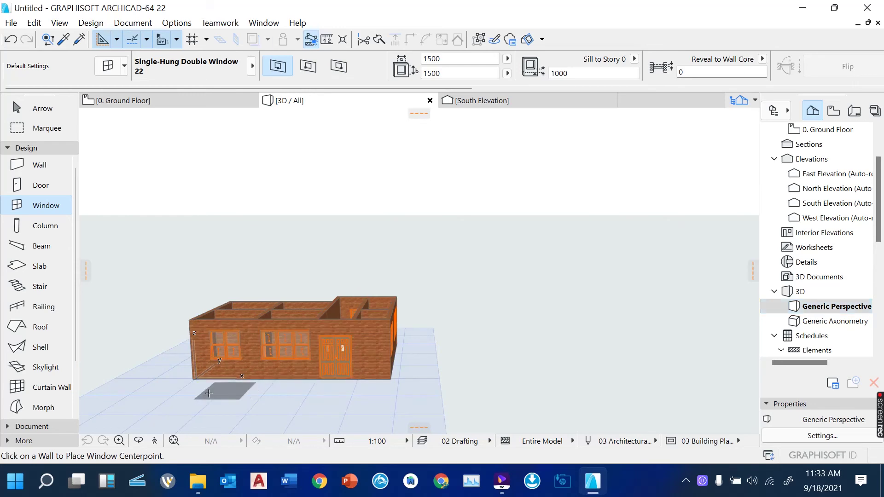
{"action": "scroll", "coordinate": [323, 379], "scroll_direction": "up", "scroll_amount": 5}
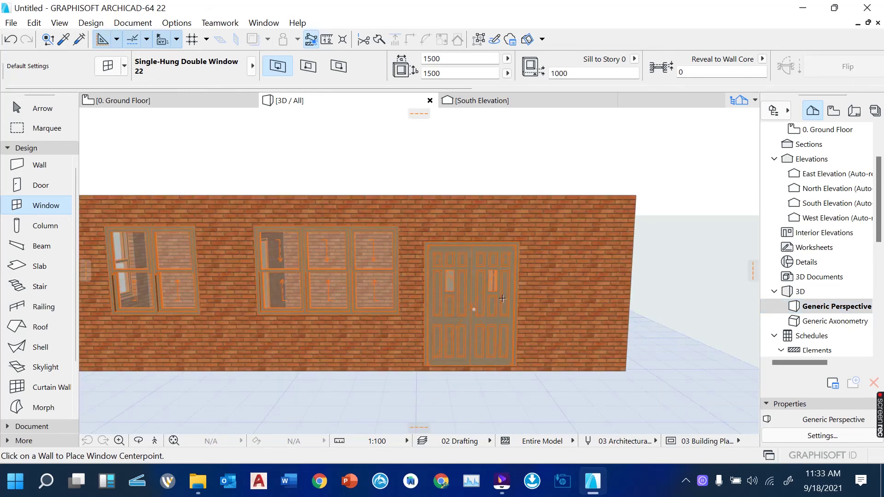
{"action": "middle_click_drag", "start_coordinate": [502, 299], "coordinate": [503, 203], "text": "shift"}
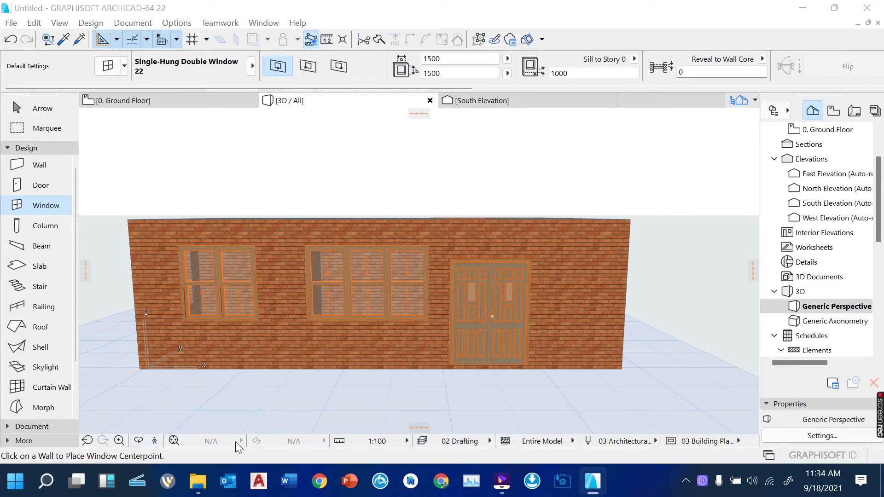
Orbit the 3D model to examine the rooms, doors and windows from above and from different sides.
{"action": "left_click", "coordinate": [120, 440]}
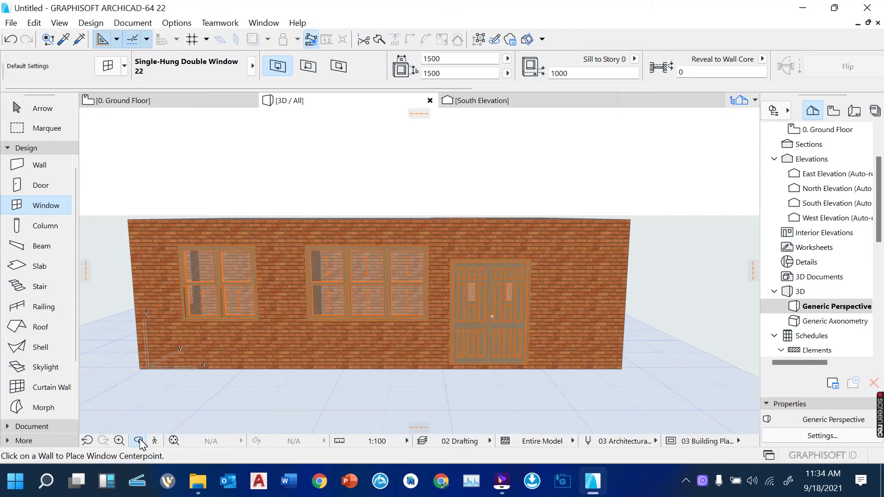
{"action": "left_click", "coordinate": [139, 441]}
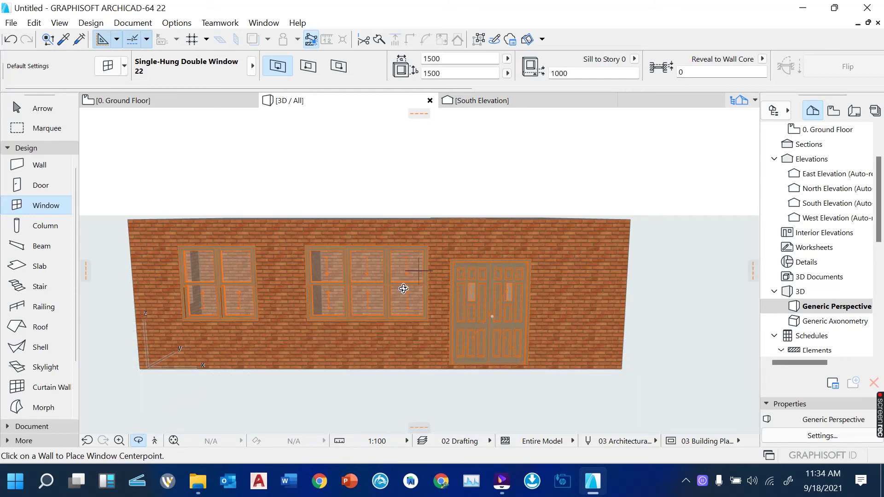
{"action": "left_click_drag", "start_coordinate": [404, 288], "coordinate": [339, 339]}
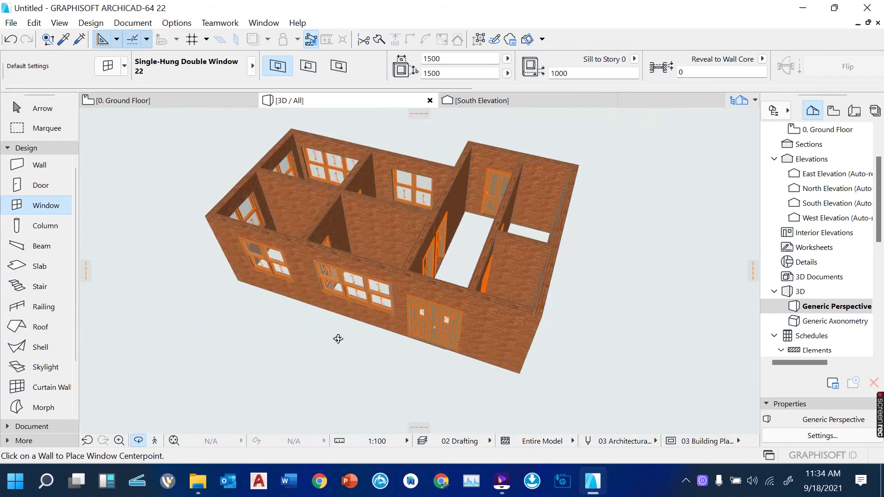
{"action": "left_click_drag", "start_coordinate": [495, 318], "coordinate": [578, 325]}
{"action": "left_click_drag", "start_coordinate": [359, 298], "coordinate": [471, 320]}
{"action": "left_click_drag", "start_coordinate": [343, 308], "coordinate": [467, 313]}
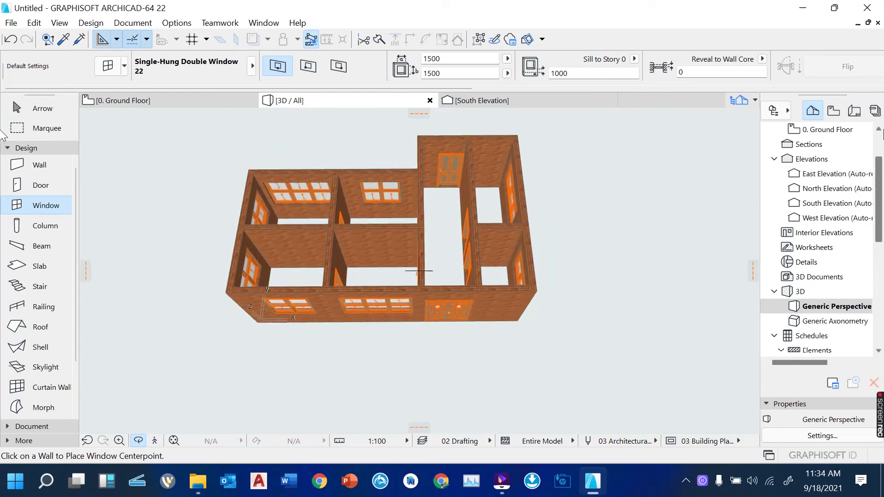
Open the 0. Ground Floor story to view the floor plan with its doors and windows.
{"action": "left_click", "coordinate": [879, 129]}
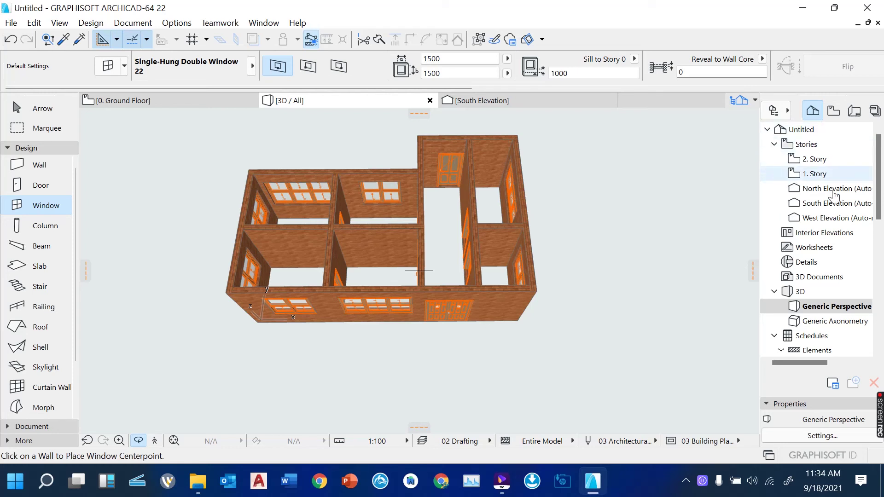
{"action": "double_click", "coordinate": [835, 190]}
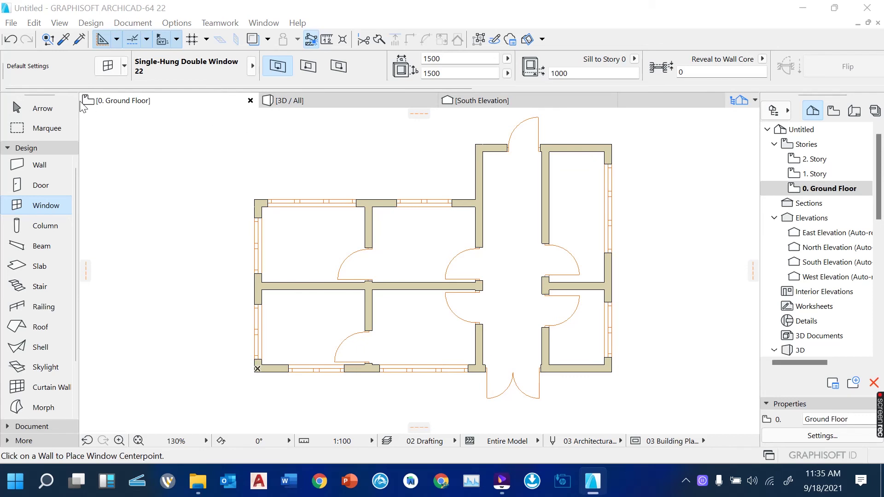
{"action": "left_click", "coordinate": [42, 106]}
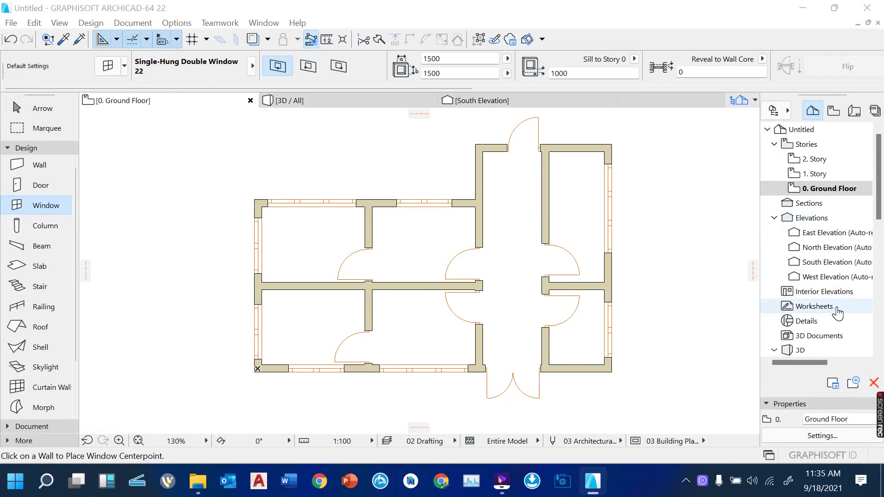
Reopen the Generic Perspective 3D view and orbit the building to examine its front facade and rooms at an angle.
{"action": "scroll", "coordinate": [834, 314], "scroll_direction": "down", "scroll_amount": 2}
{"action": "scroll", "coordinate": [828, 332], "scroll_direction": "down", "scroll_amount": 2}
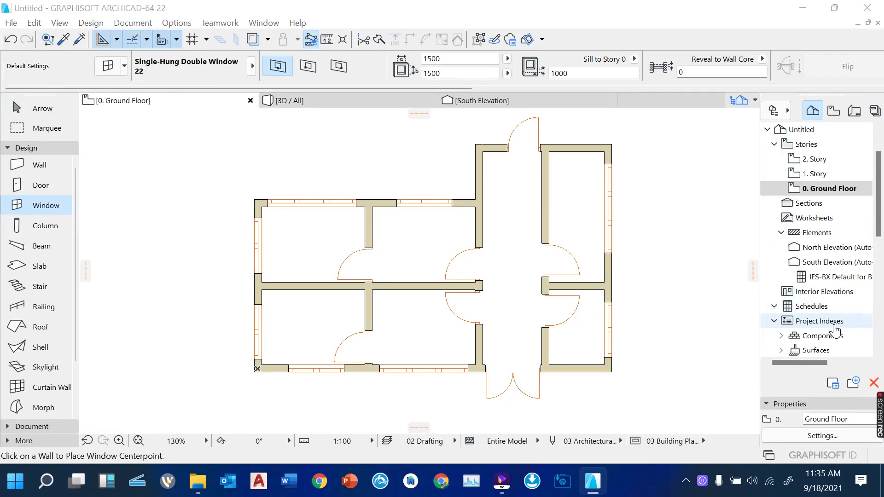
{"action": "scroll", "coordinate": [834, 329], "scroll_direction": "down", "scroll_amount": 2}
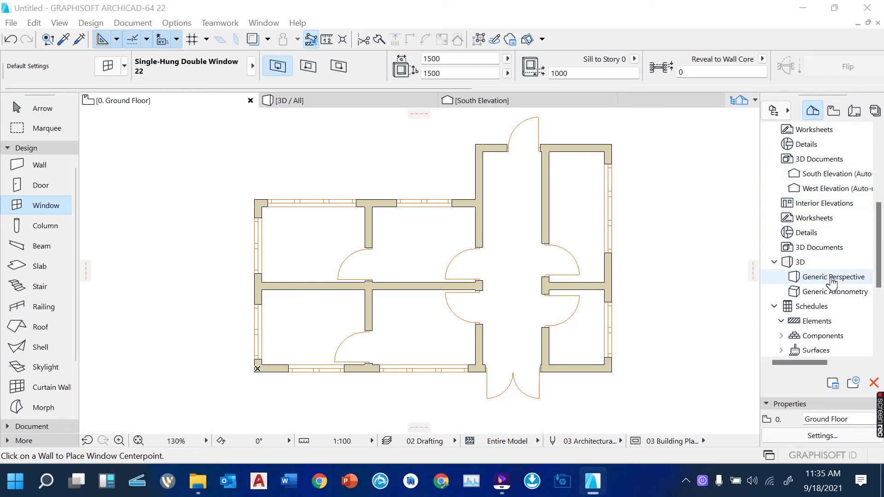
{"action": "scroll", "coordinate": [832, 281], "scroll_direction": "up", "scroll_amount": 2}
{"action": "double_click", "coordinate": [831, 308]}
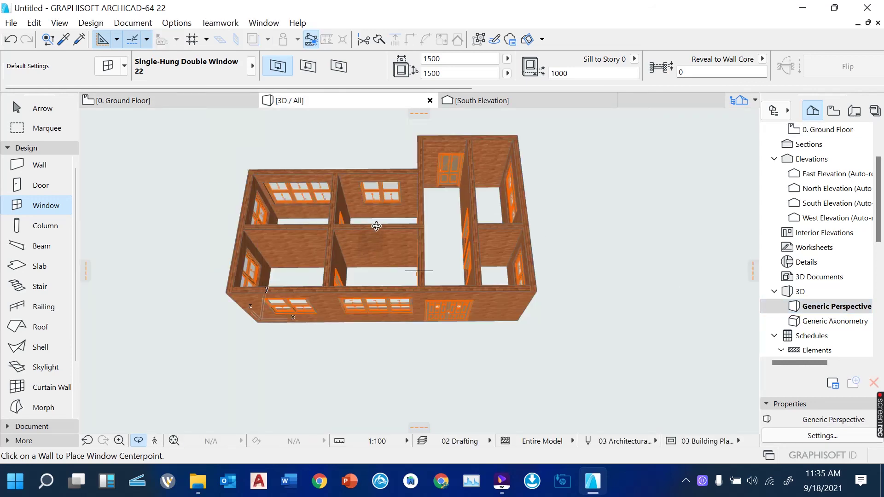
{"action": "left_click_drag", "start_coordinate": [376, 226], "coordinate": [394, 221]}
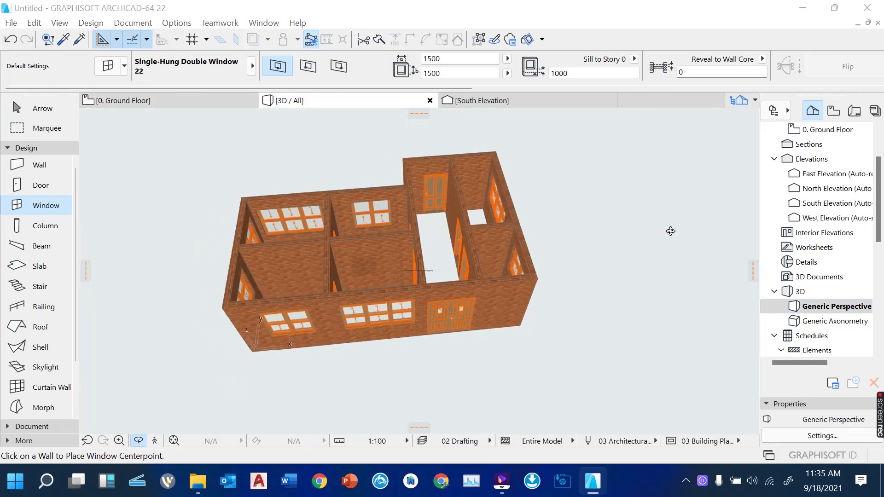
Return to the 0. Ground Floor plan and examine the placement of the walls, doors and windows up close and as a whole.
{"action": "double_click", "coordinate": [834, 130]}
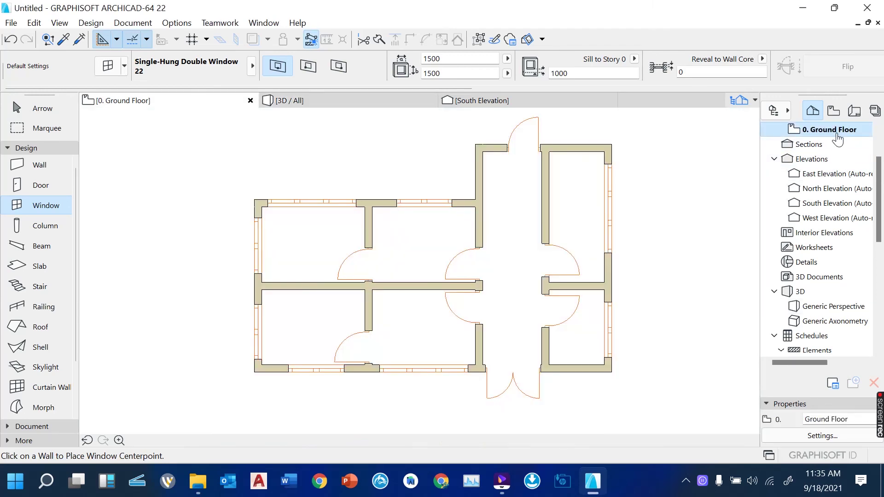
{"action": "scroll", "coordinate": [534, 293], "scroll_direction": "up", "scroll_amount": 2}
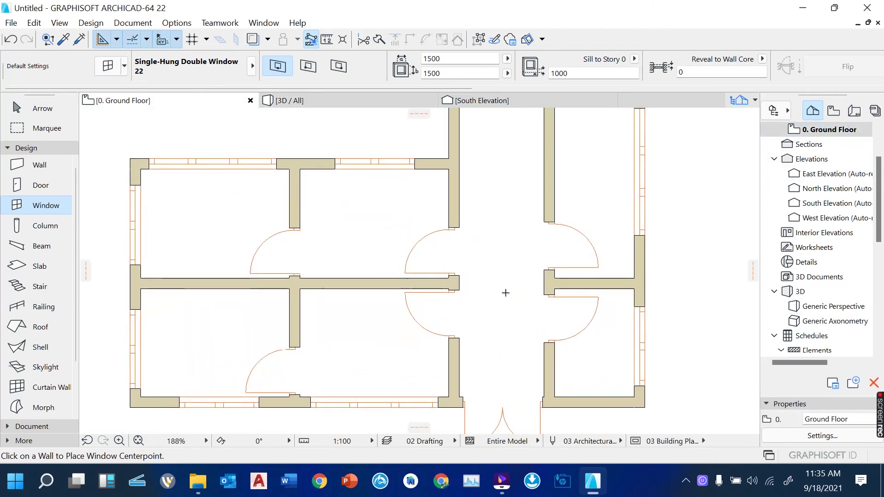
{"action": "scroll", "coordinate": [506, 292], "scroll_direction": "down", "scroll_amount": 4}
{"action": "scroll", "coordinate": [485, 244], "scroll_direction": "up", "scroll_amount": 1}
{"action": "scroll", "coordinate": [487, 242], "scroll_direction": "down", "scroll_amount": 1}
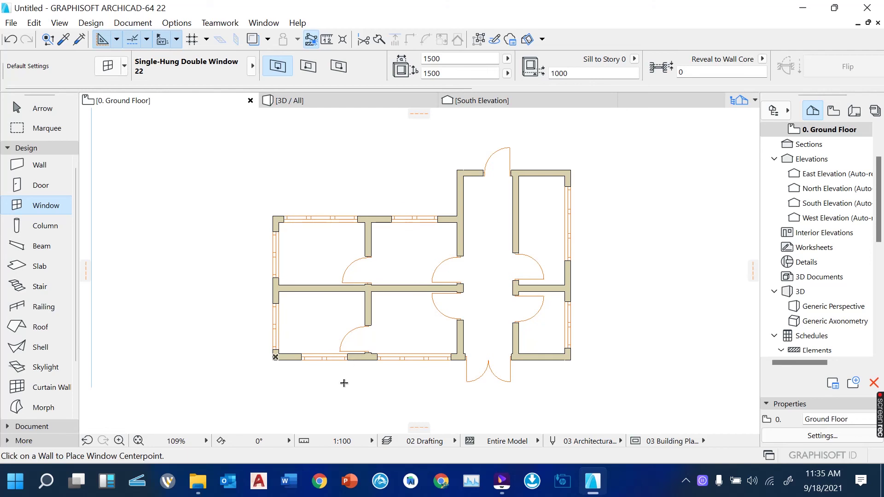
{"action": "scroll", "coordinate": [371, 364], "scroll_direction": "up", "scroll_amount": 3}
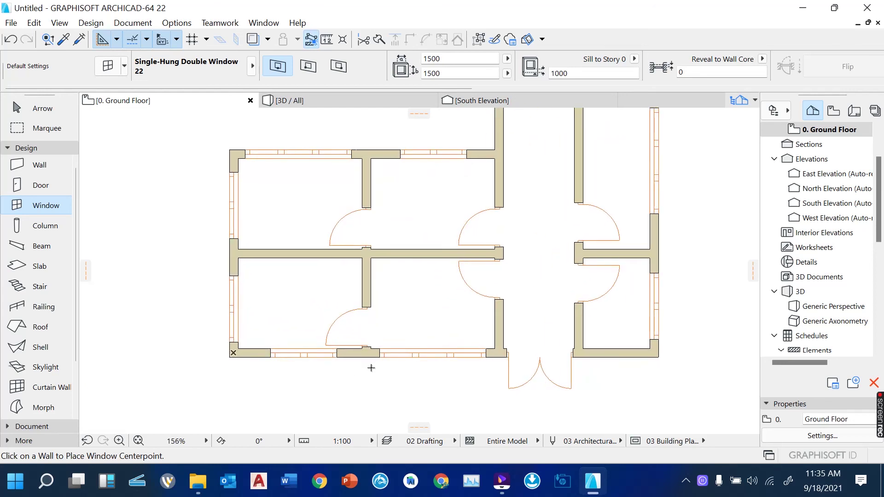
{"action": "scroll", "coordinate": [347, 347], "scroll_direction": "down", "scroll_amount": 5}
{"action": "scroll", "coordinate": [397, 259], "scroll_direction": "up", "scroll_amount": 3}
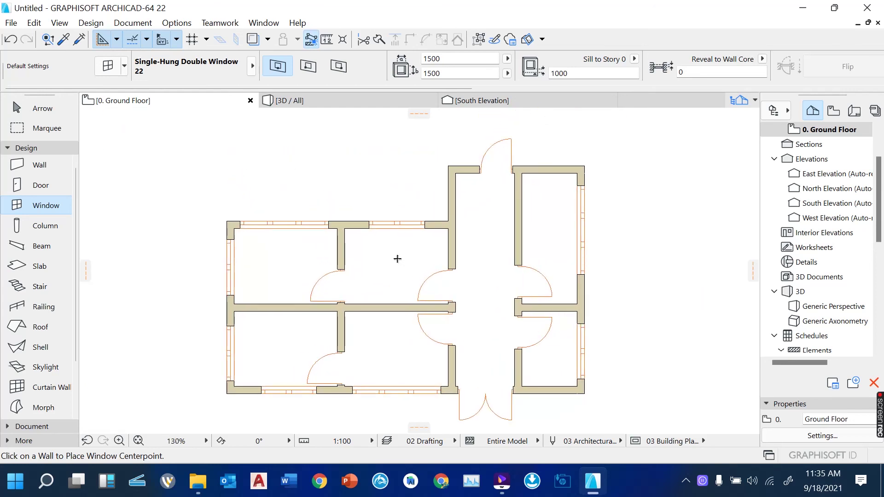